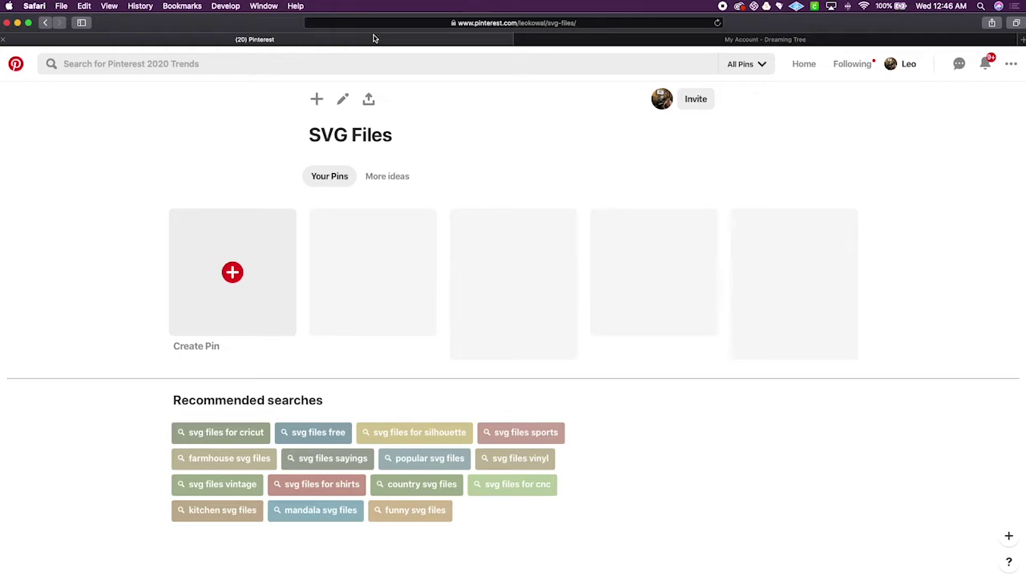
Open the Free SVG Files page on the Dreaming Tree website and dismiss the newsletter sign-up popup.
left_click(652, 41)
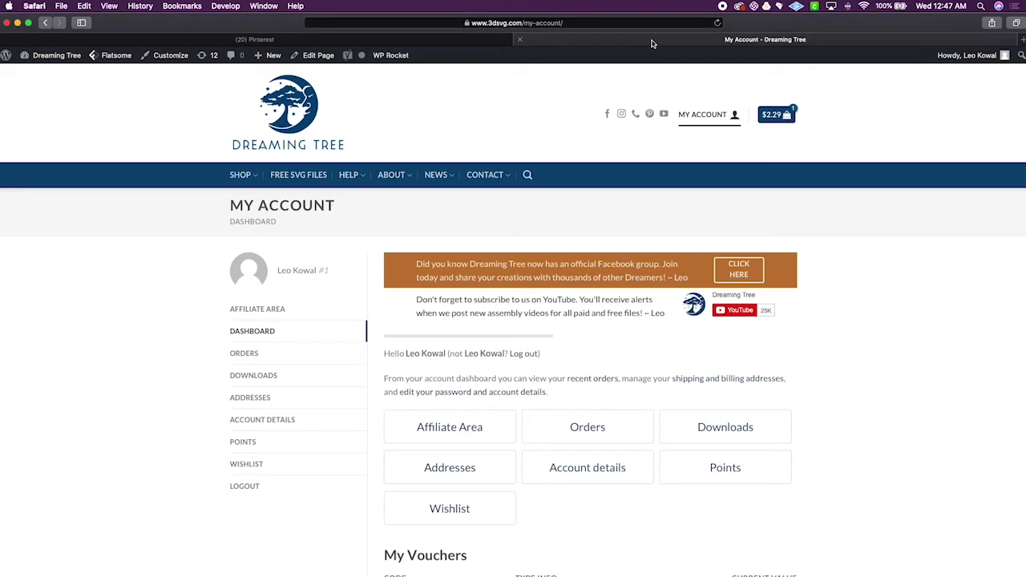
left_click(298, 177)
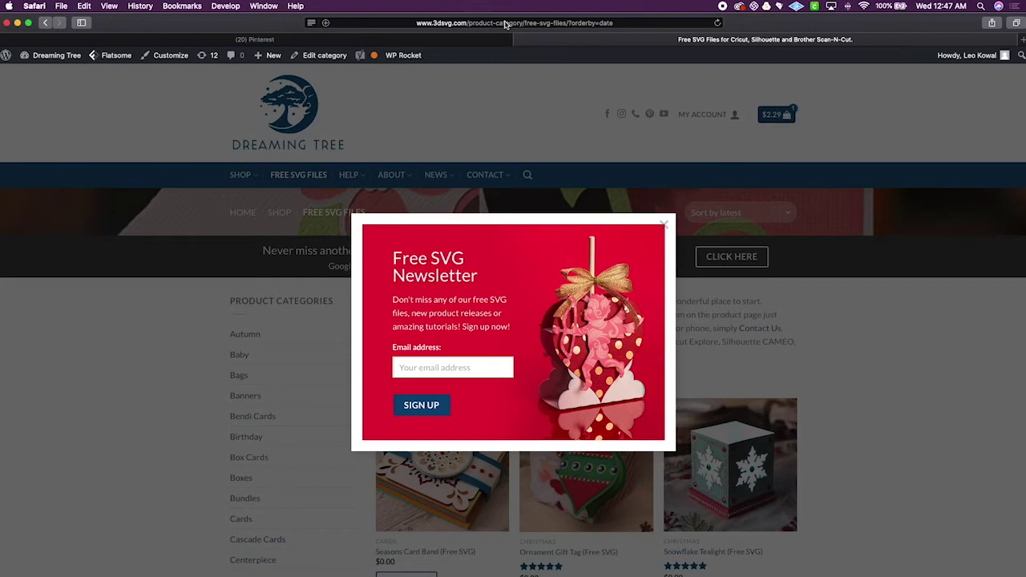
left_click(664, 226)
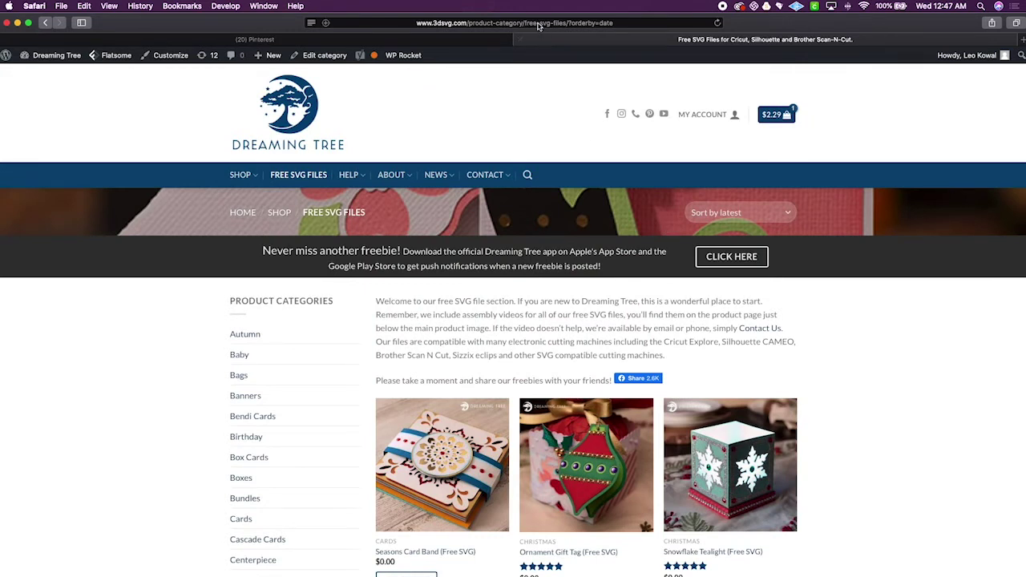
Copy the full web address of the Free SVG Files page.
left_click(506, 22)
key("ctrl+c")
right_click(490, 24)
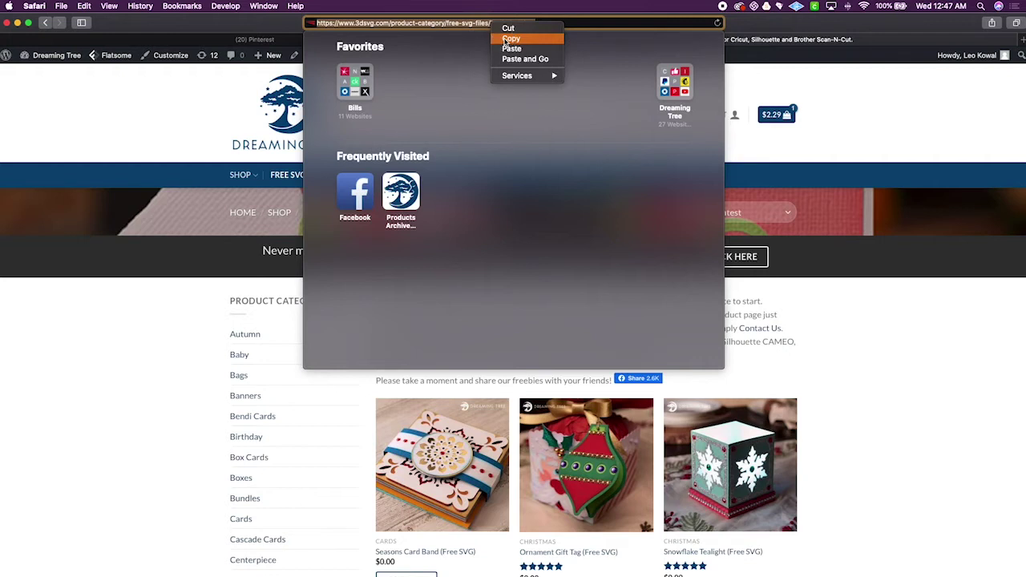
left_click(512, 48)
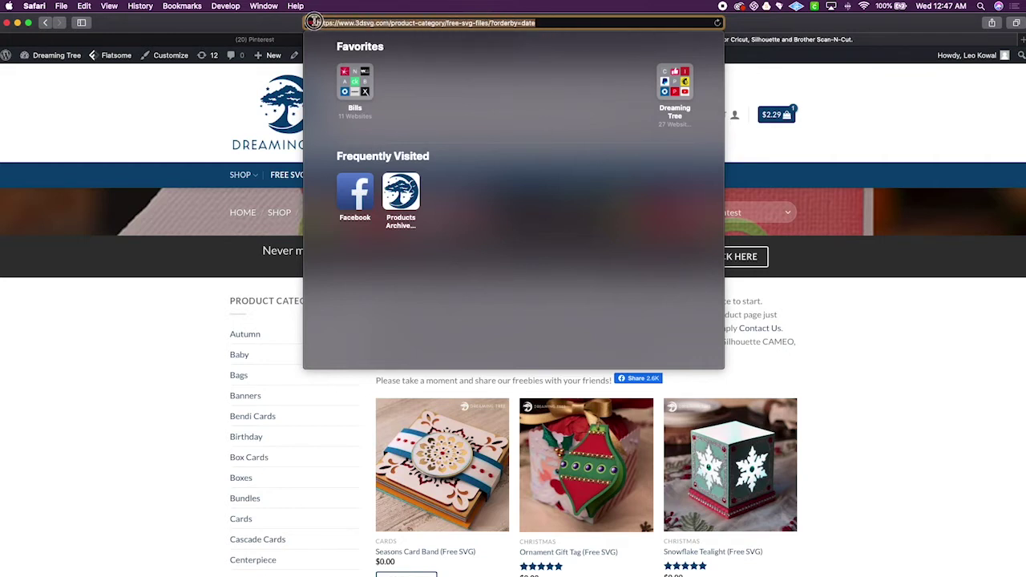
right_click(343, 22)
left_click(361, 45)
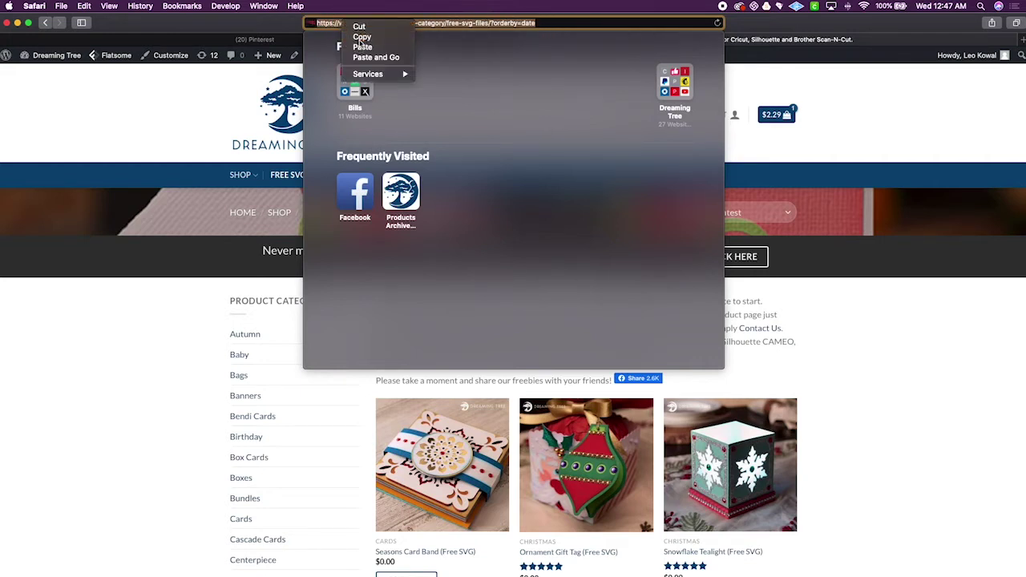
left_click(790, 26)
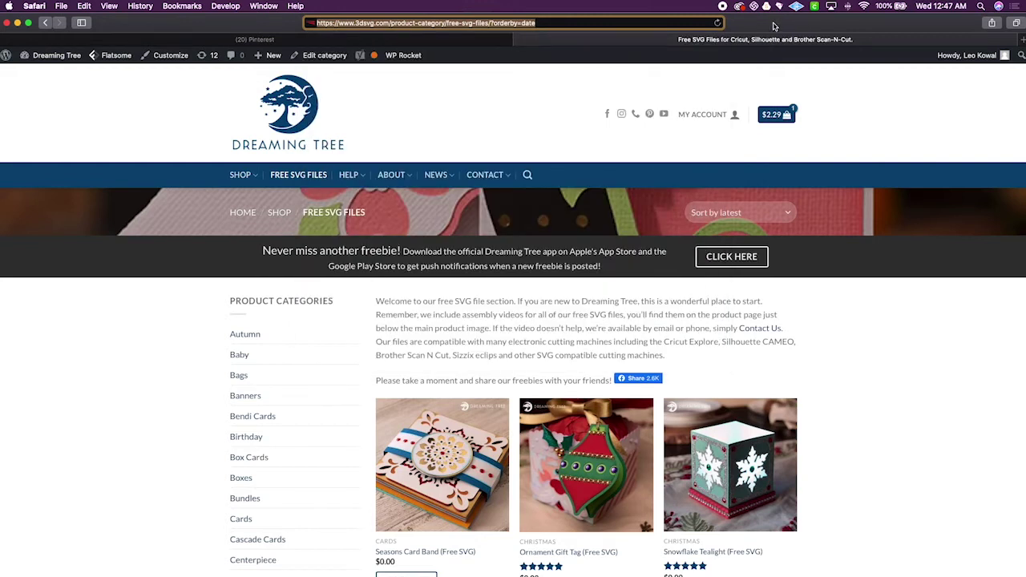
Generate an affiliate URL for the copied Free SVG Files page address with the Link Builder in the account's Affiliate Area.
left_click(703, 117)
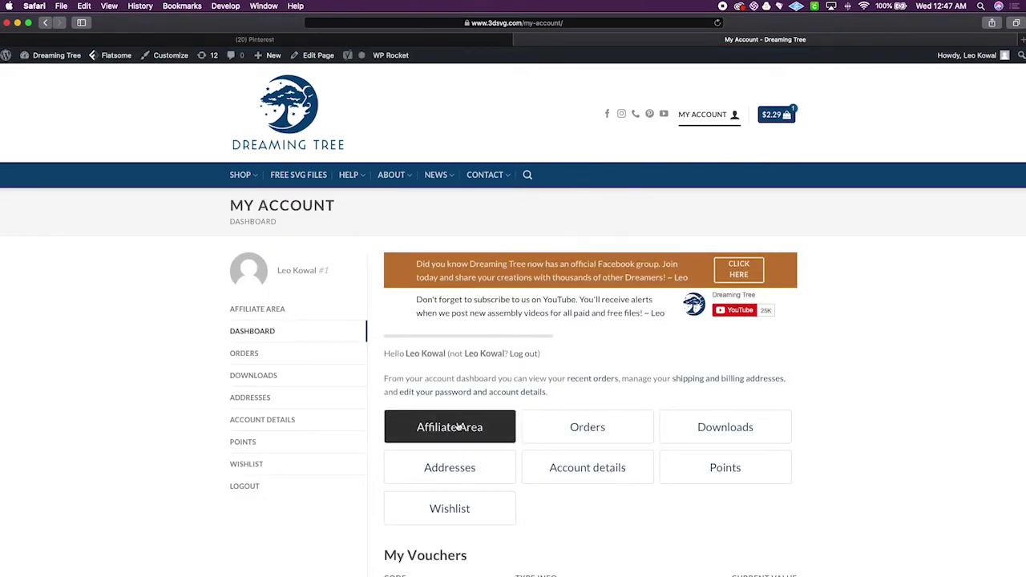
left_click(457, 428)
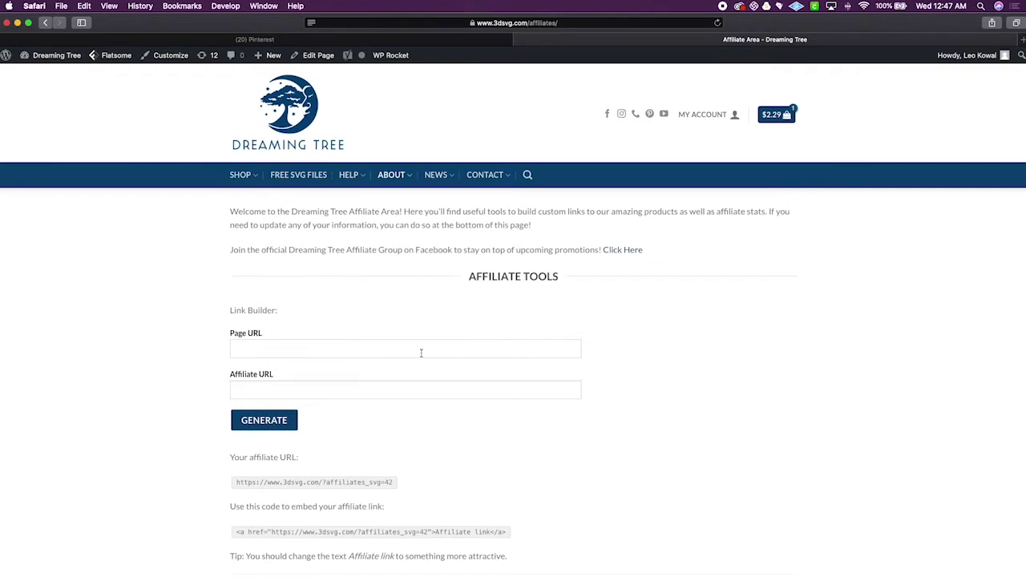
right_click(362, 349)
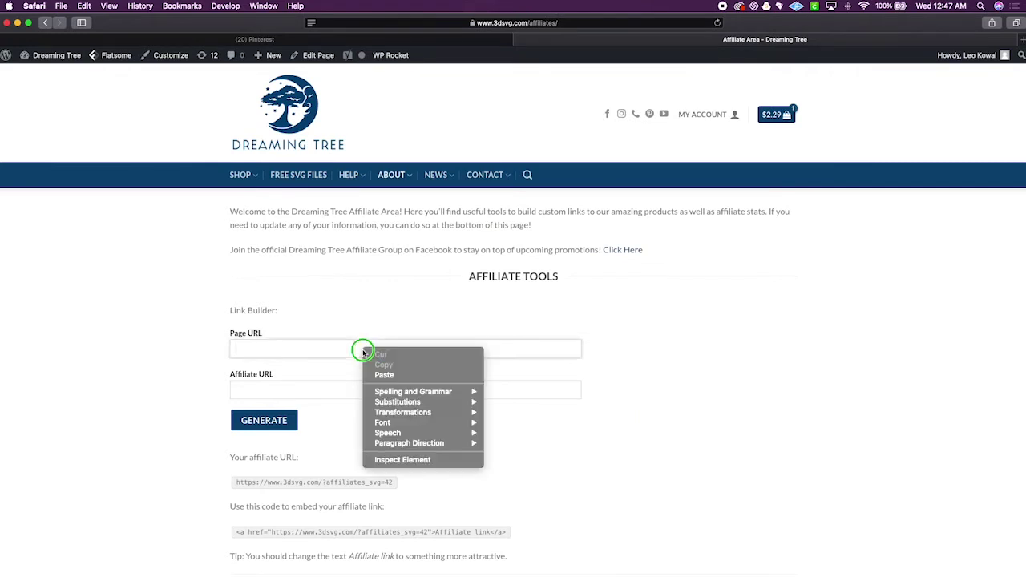
left_click(379, 377)
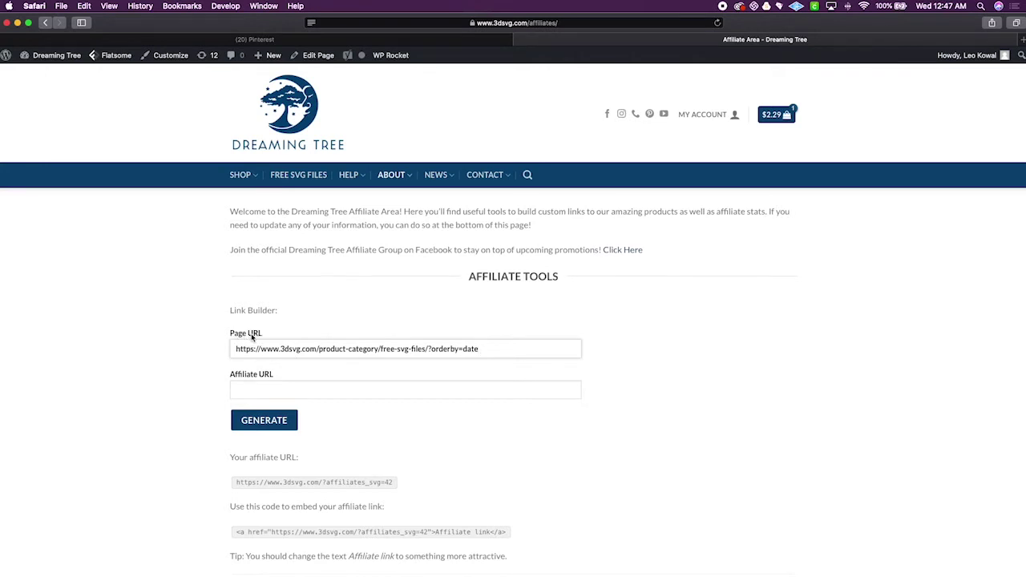
left_click(263, 424)
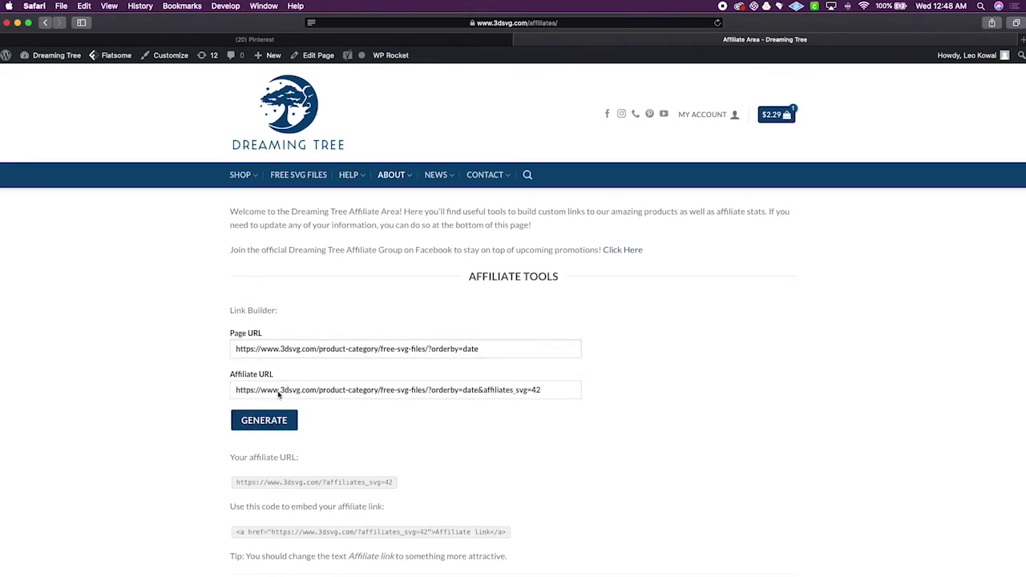
Copy the entire generated affiliate URL.
left_click(543, 391)
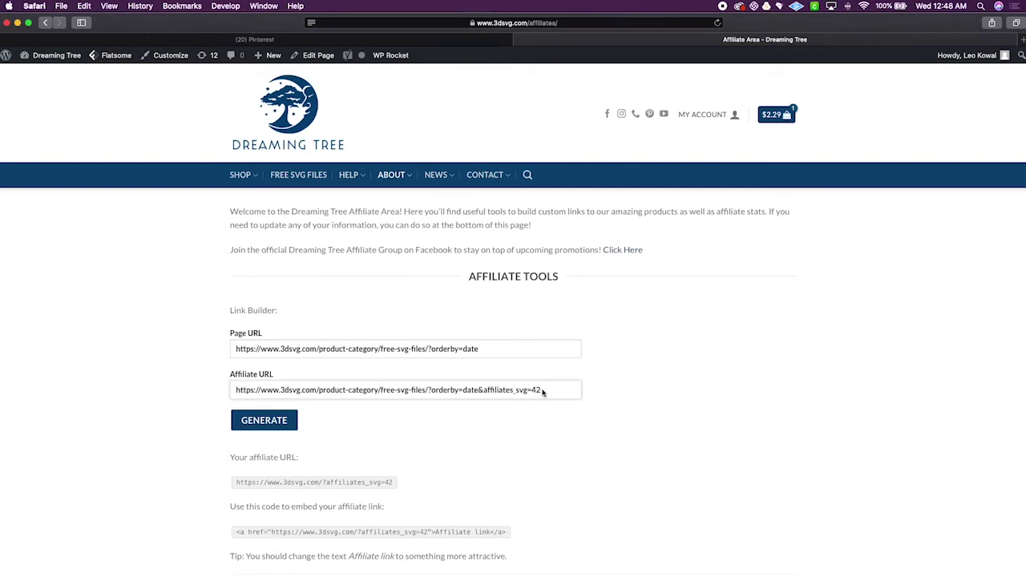
left_click_drag(550, 391, 234, 390)
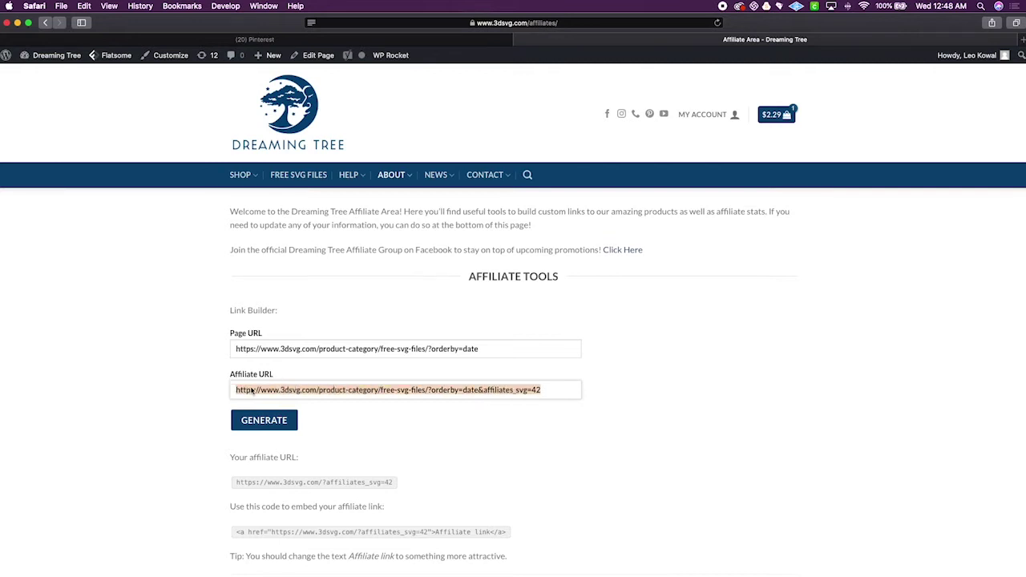
right_click(279, 393)
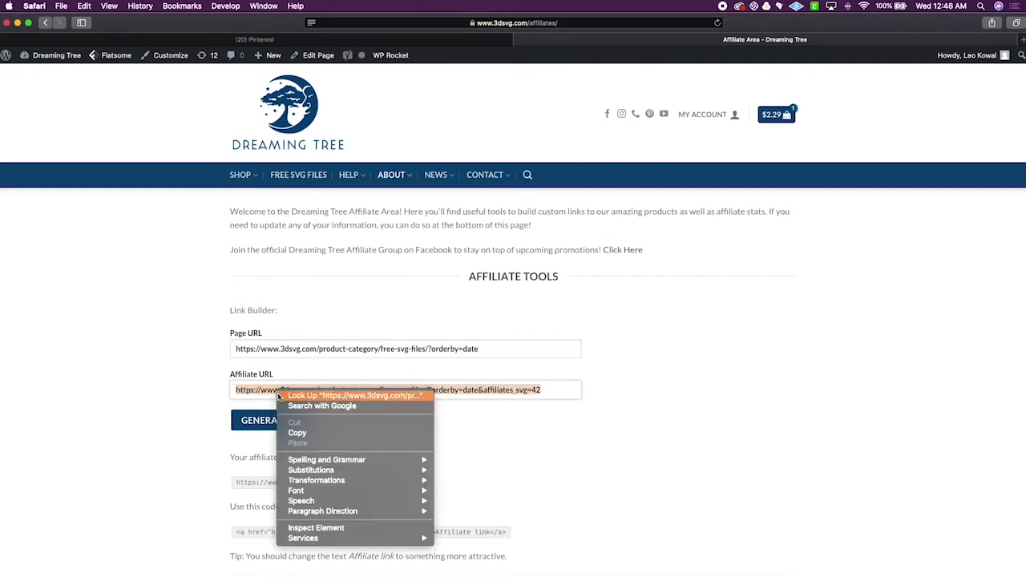
left_click(296, 433)
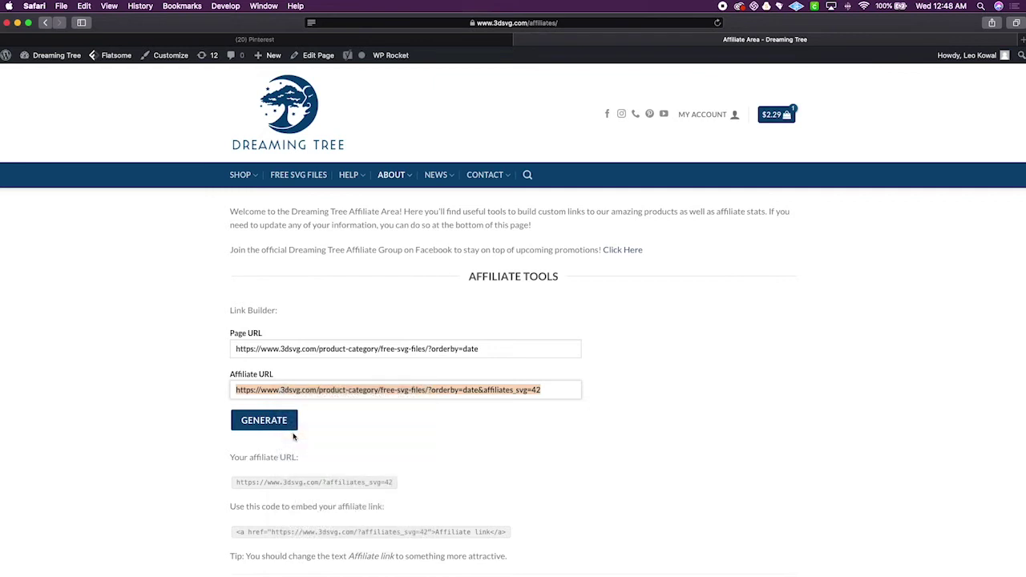
Switch to Pinterest and start a new Pin on the SVG Files board.
left_click(352, 40)
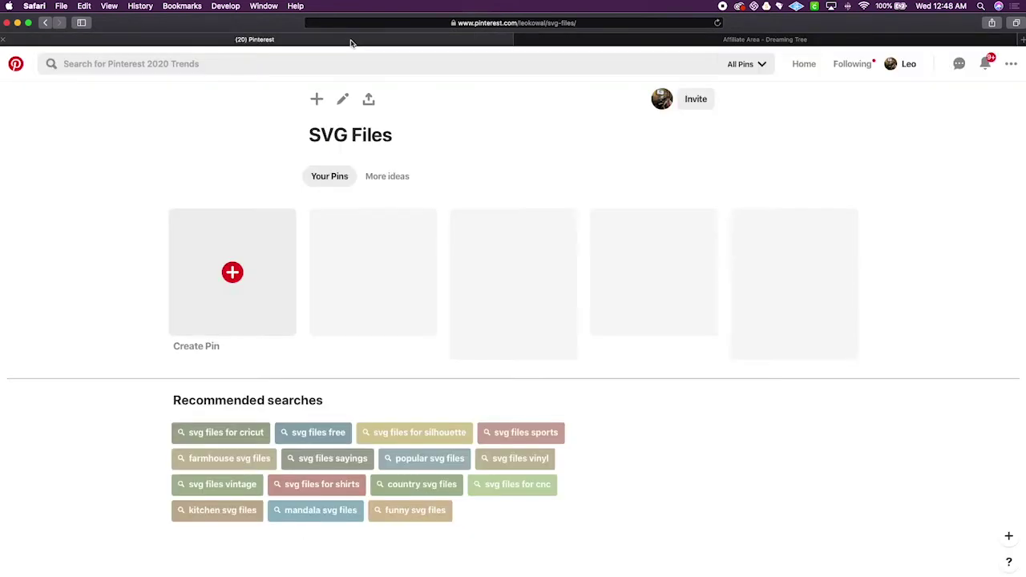
left_click(317, 100)
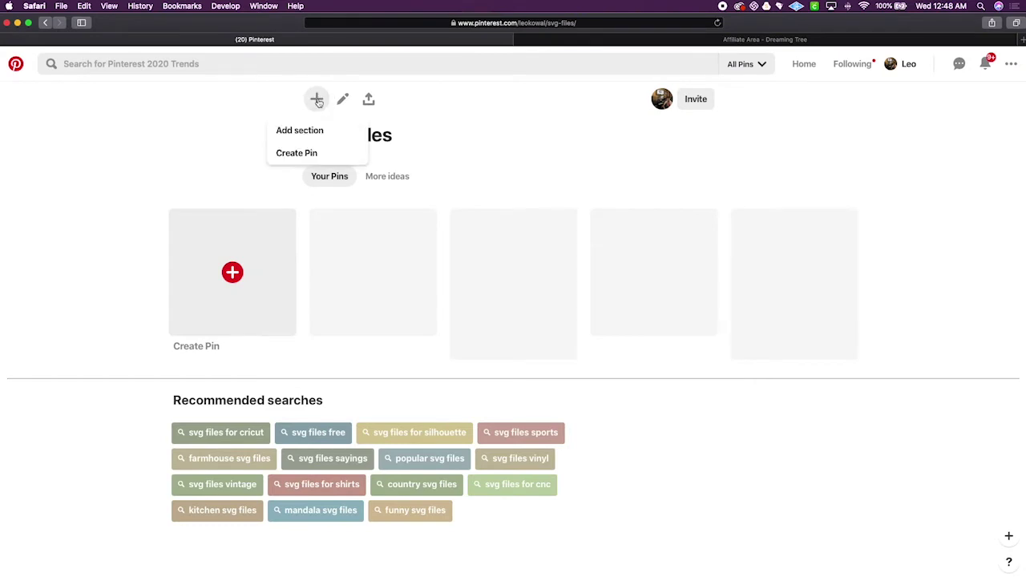
left_click(304, 157)
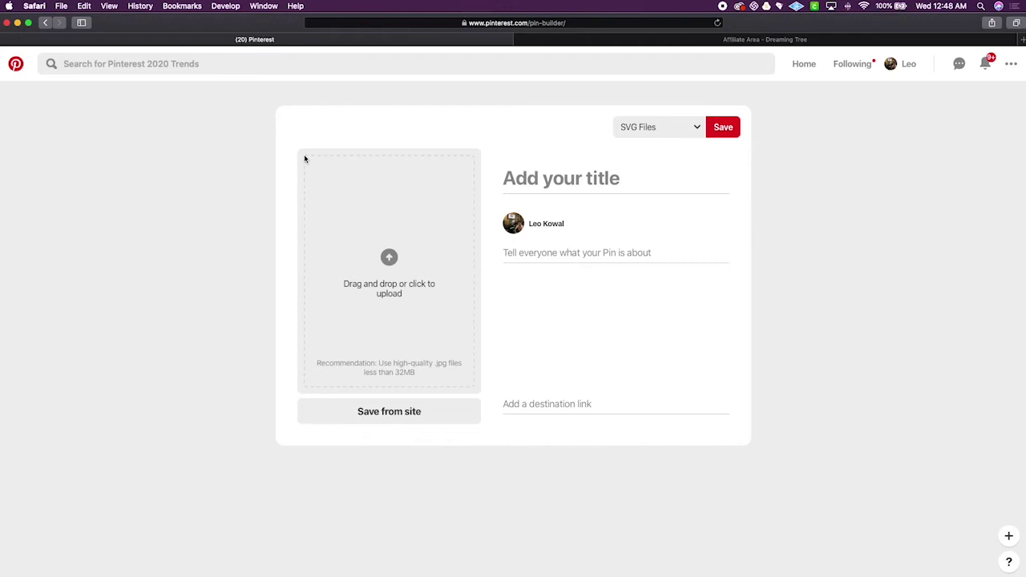
Load the website's images for the Pin from the copied affiliate URL.
left_click(376, 414)
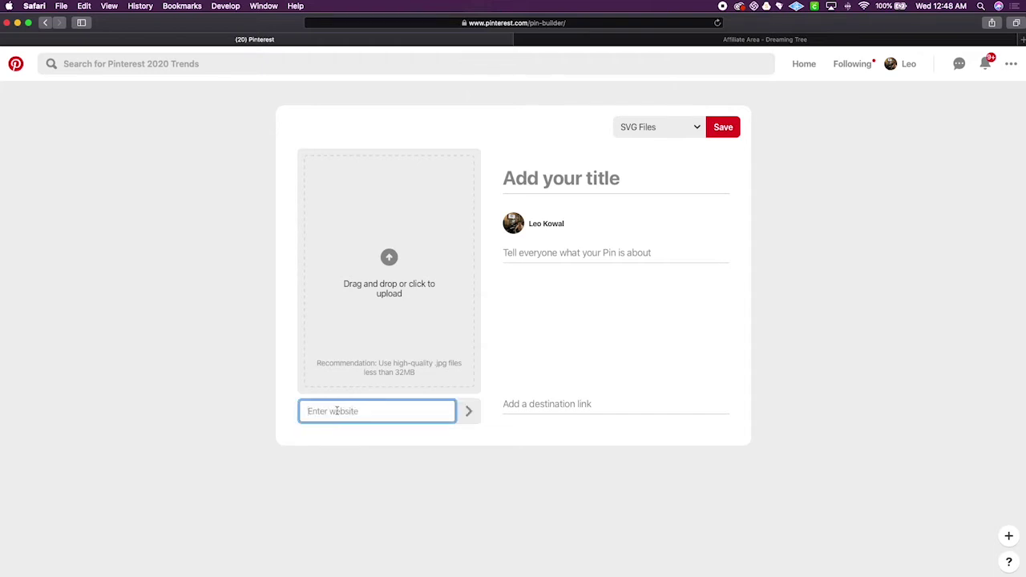
right_click(337, 410)
left_click(358, 436)
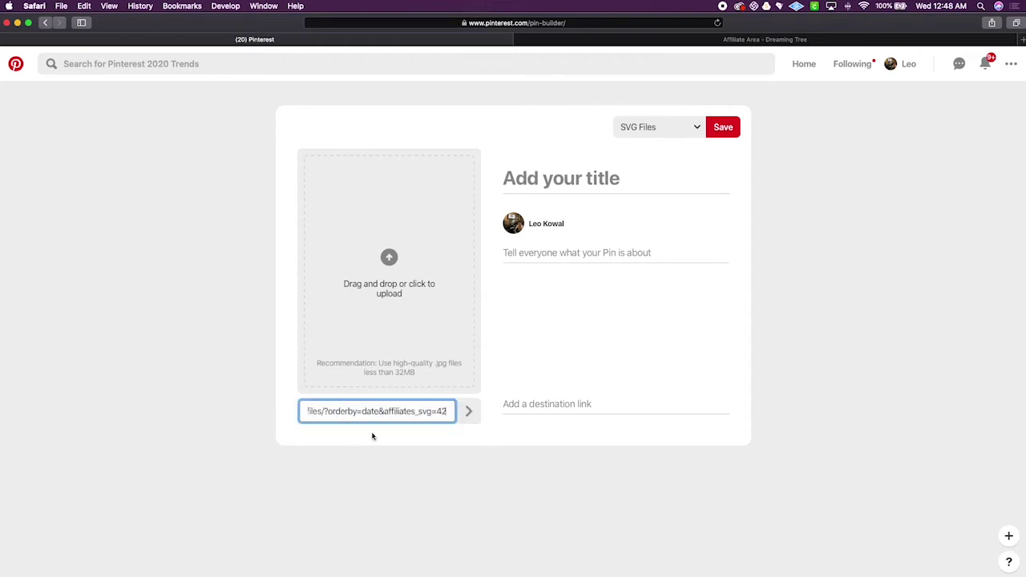
left_click(470, 412)
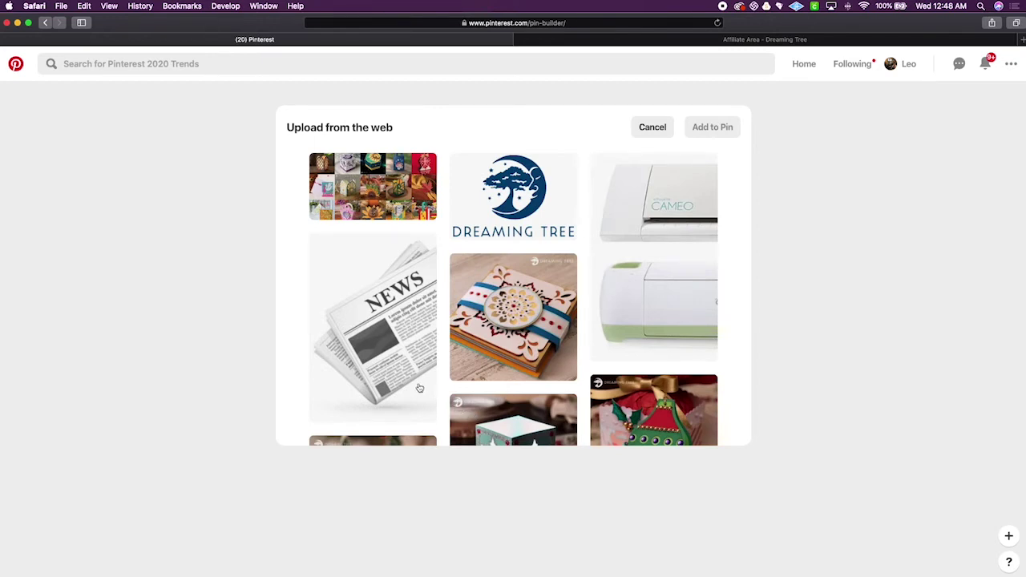
Add the image of the hanging purple-and-black witch hat with the blurred card background to the Pin.
scroll(481, 383, "down", 5)
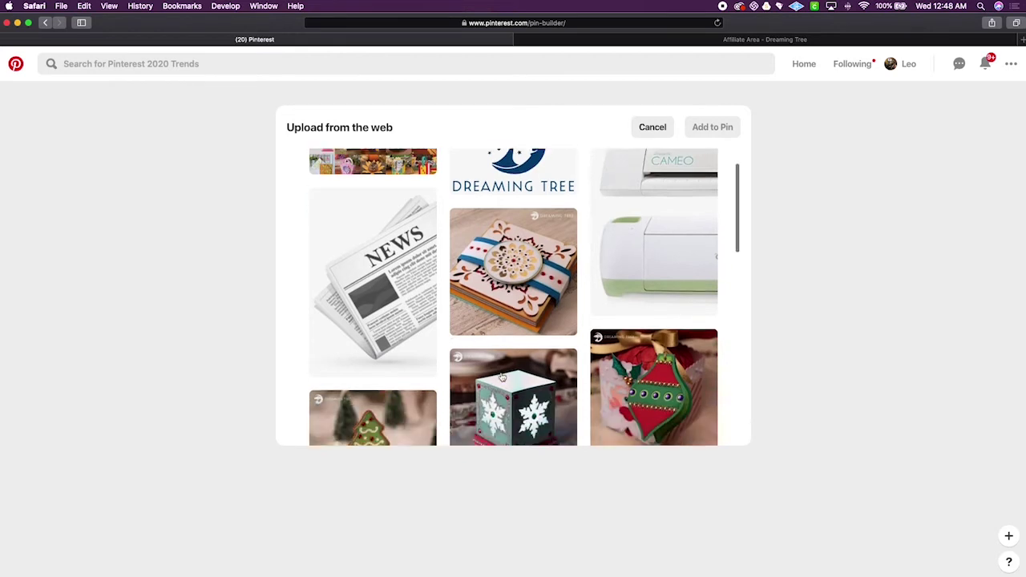
scroll(501, 377, "down", 10)
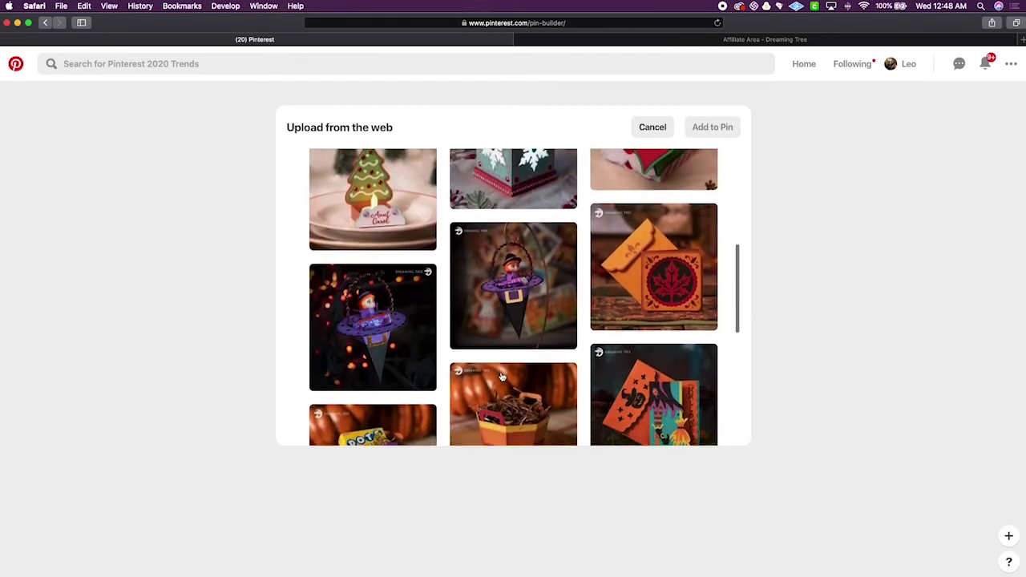
scroll(501, 377, "down", 3)
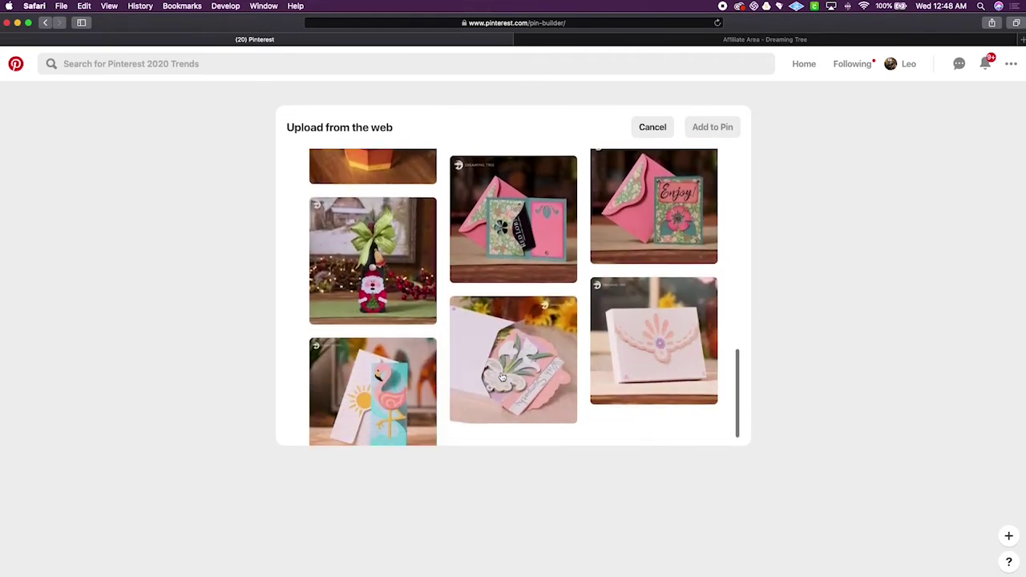
scroll(501, 377, "up", 8)
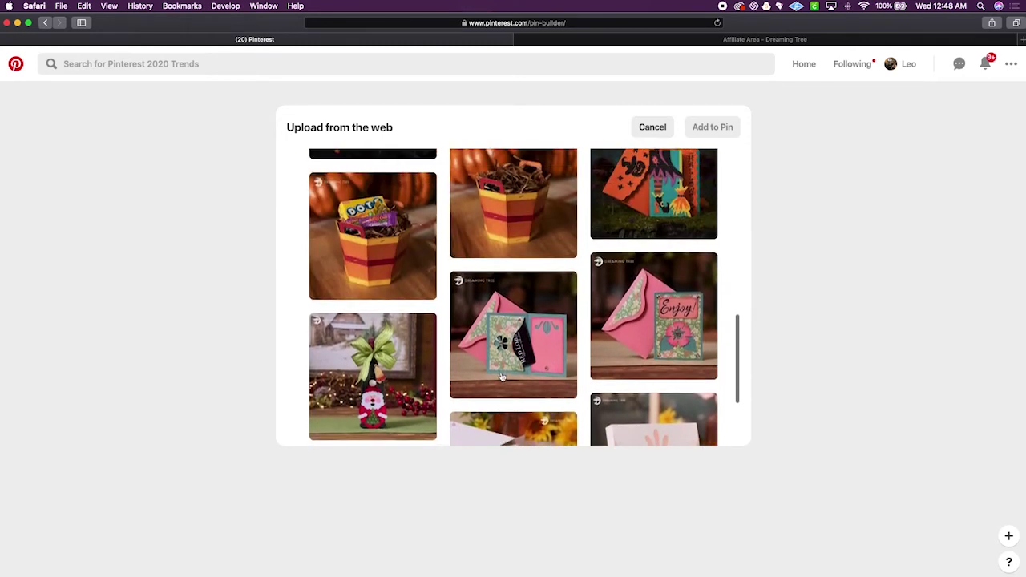
scroll(503, 377, "up", 3)
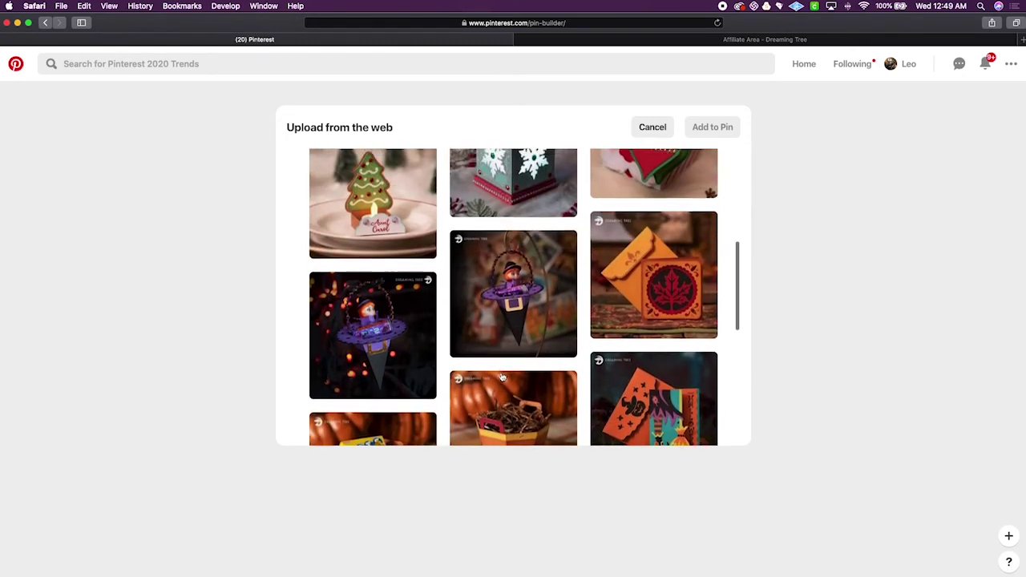
left_click(507, 337)
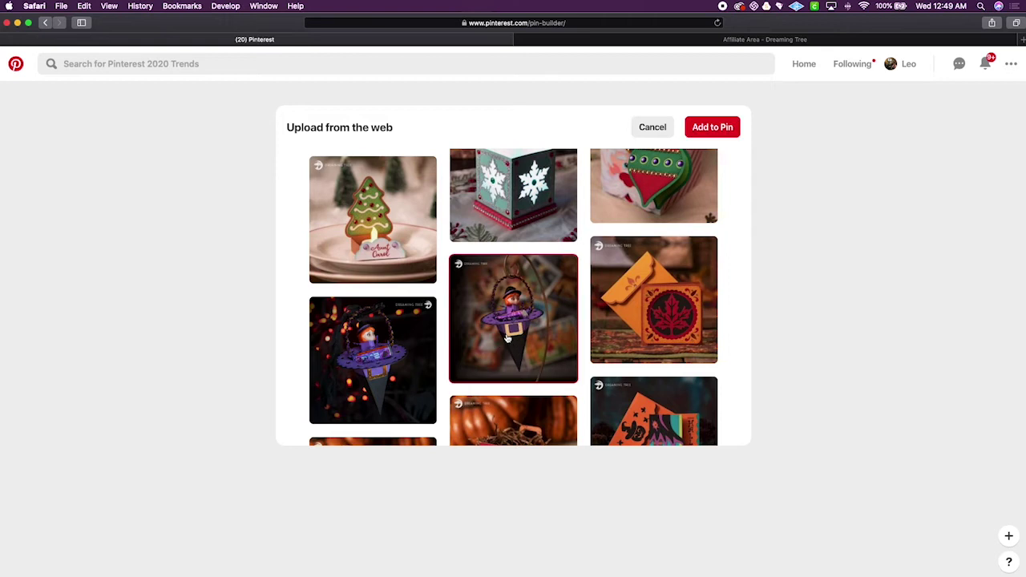
left_click(708, 130)
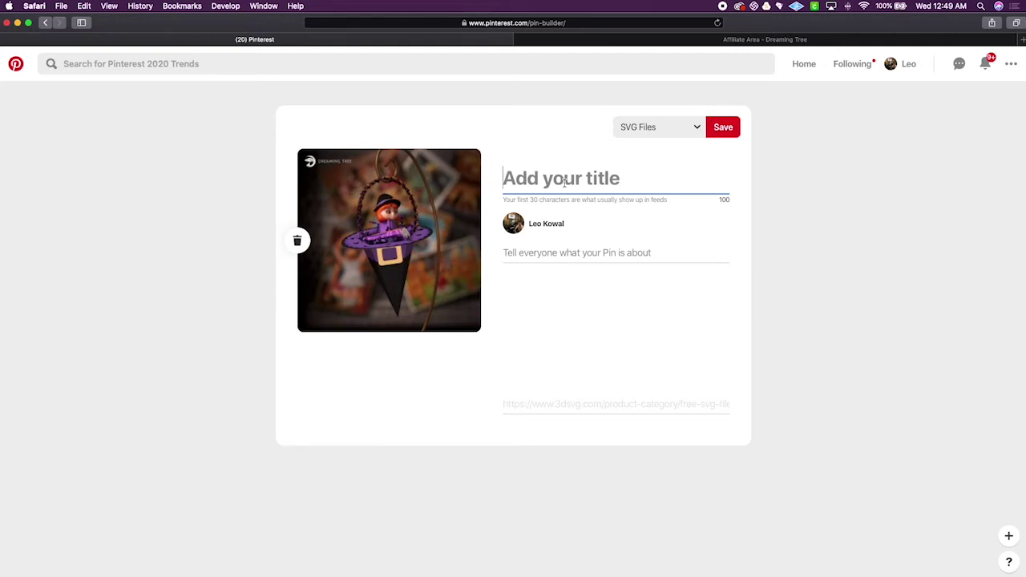
Title the Pin "Dreaming Tree - Free SVG Files (#ad)".
type("Dreaming Tree ")
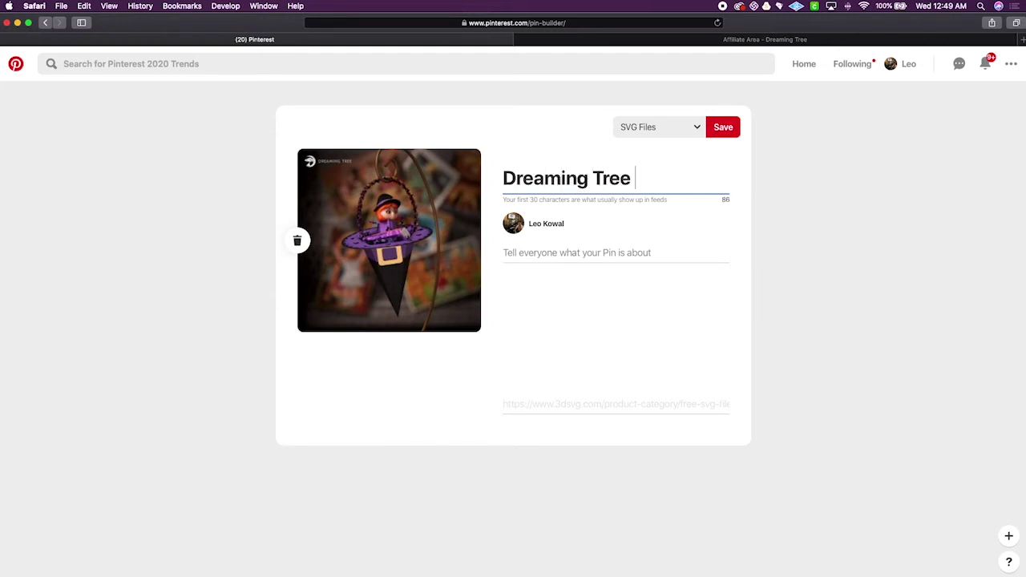
type("- Free SVG Files (")
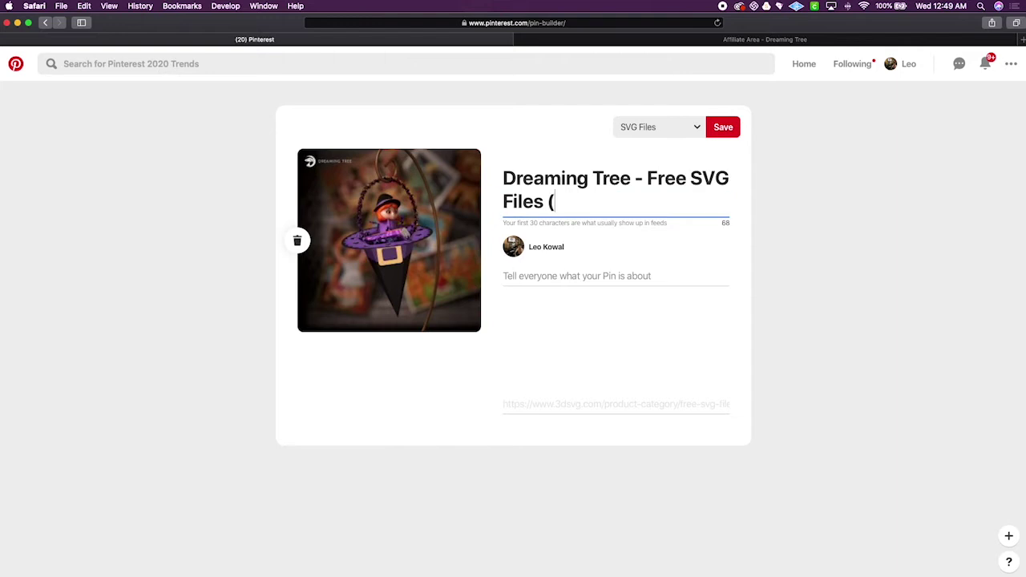
type("#ad)")
Describe the Pin as "Download over 100+ Free SVG files for your Cricut, Silhouette, Scan N Cut or any SVG compatible cutting machine.".
left_click(595, 274)
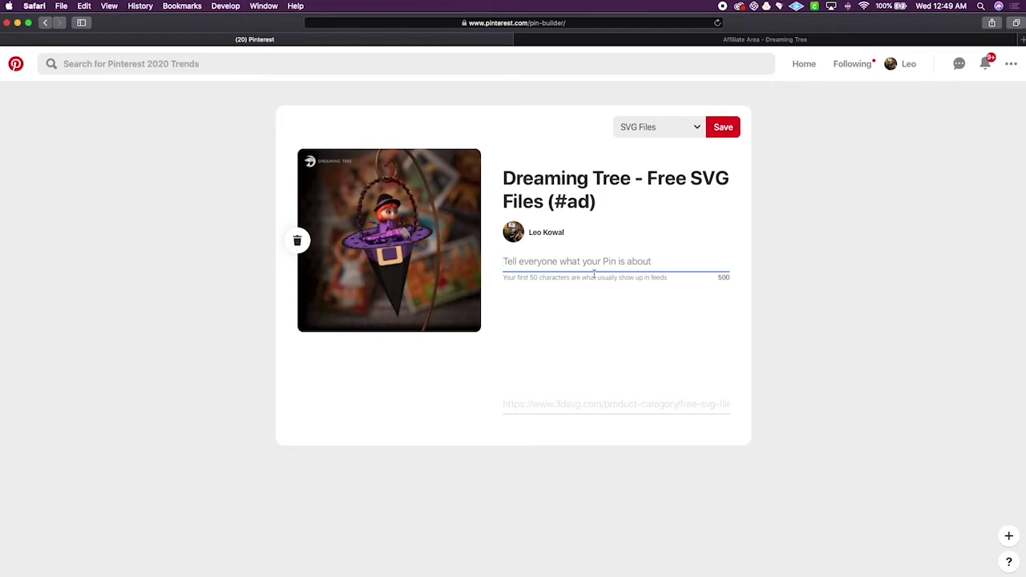
type("Downl")
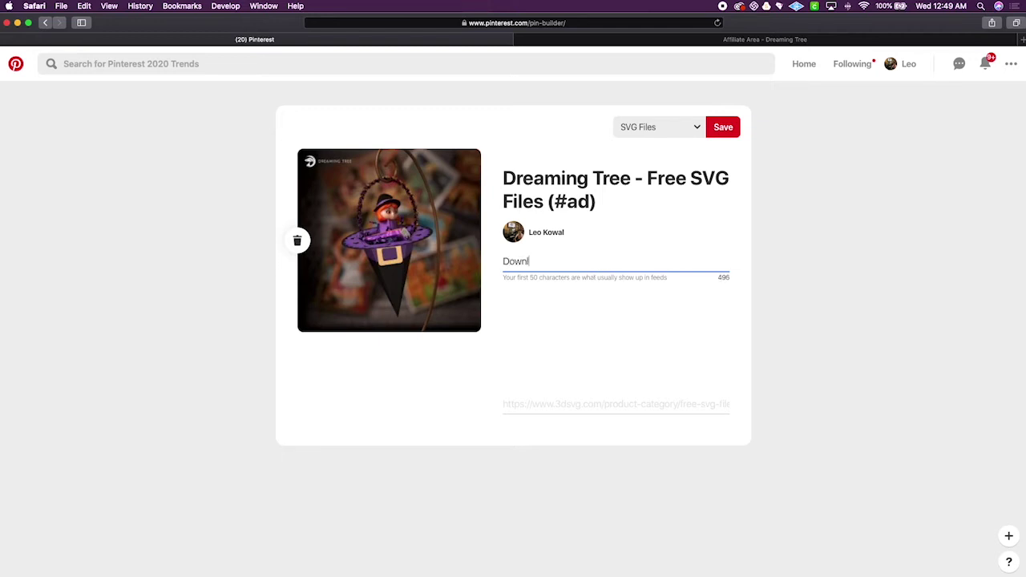
type("oad over 100+ Free SVG files for y")
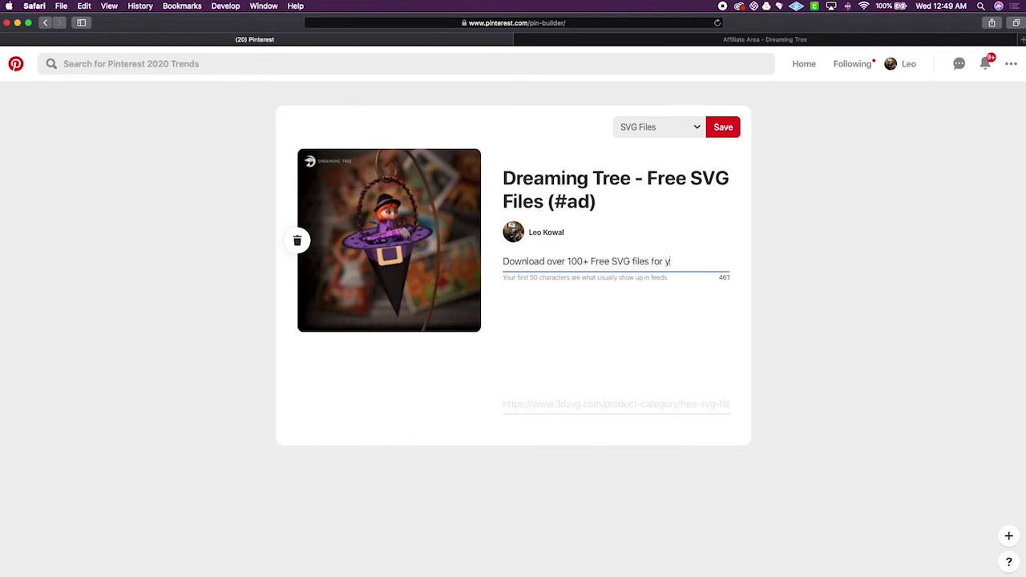
type("our Cricut, Silhou")
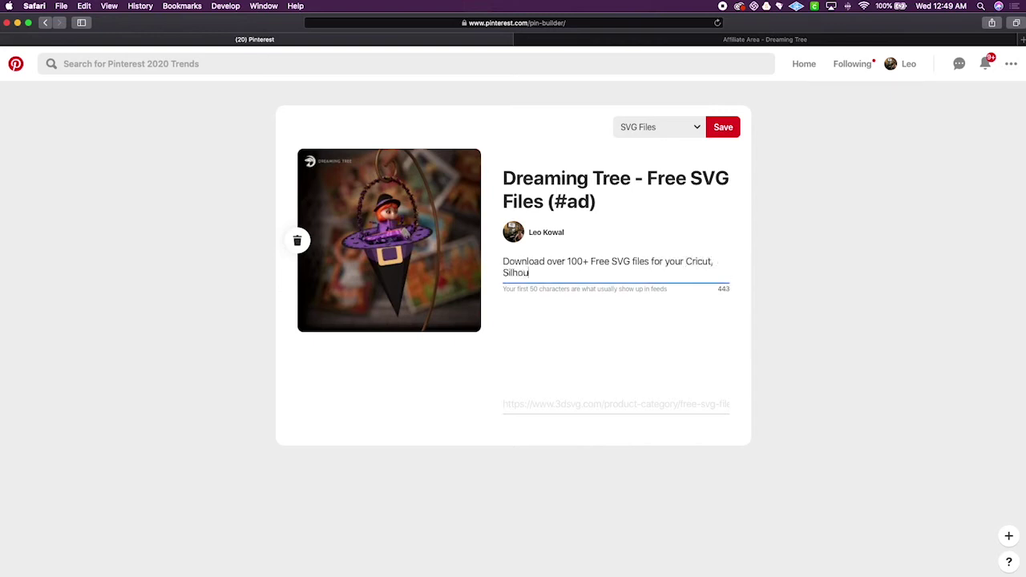
type("ette, Scan N Cut or any ")
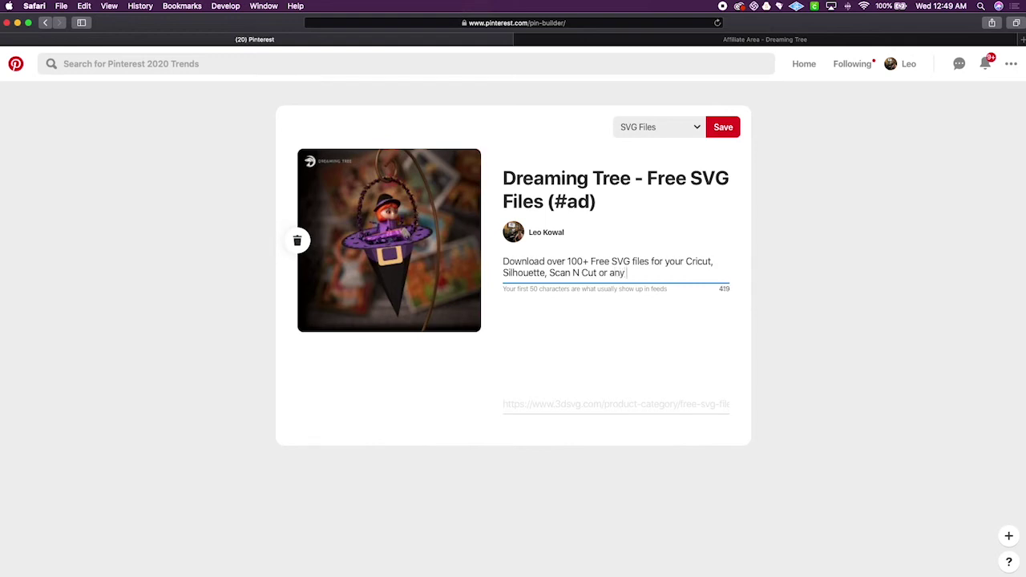
type("SVG compatible cutting machine.")
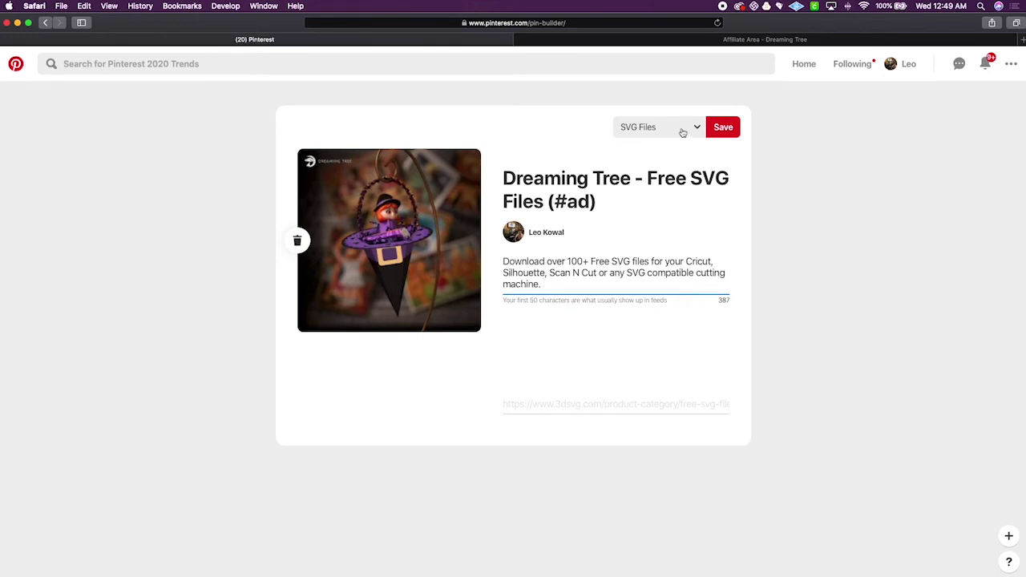
Save the Pin to the SVG Files board and view the published Pin.
left_click(683, 130)
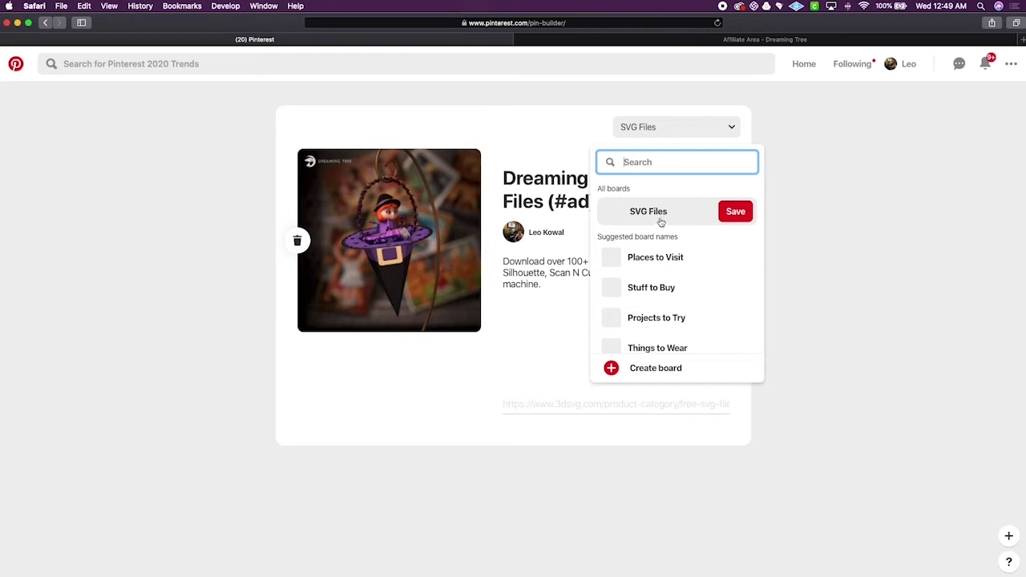
left_click(735, 211)
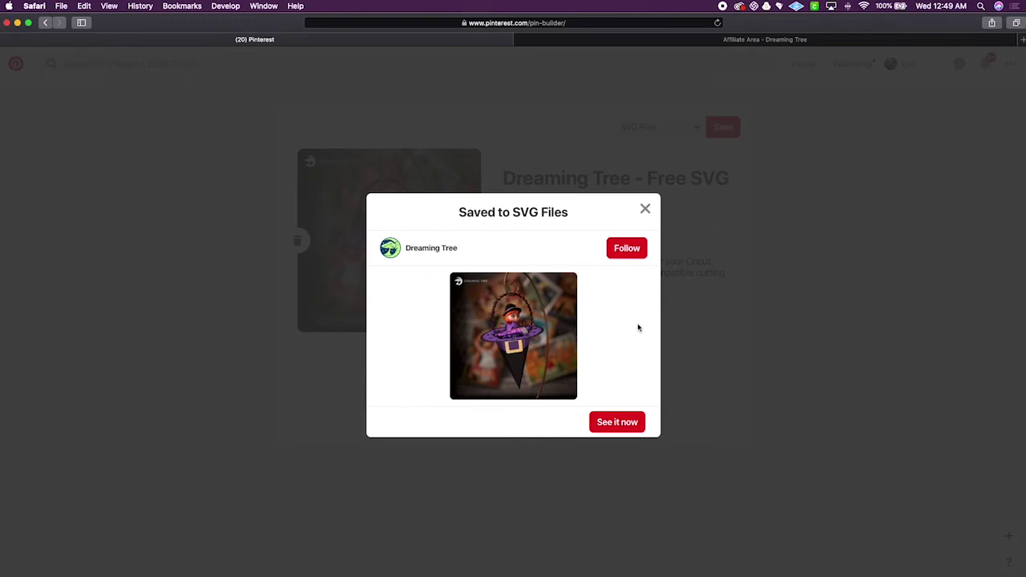
left_click(618, 423)
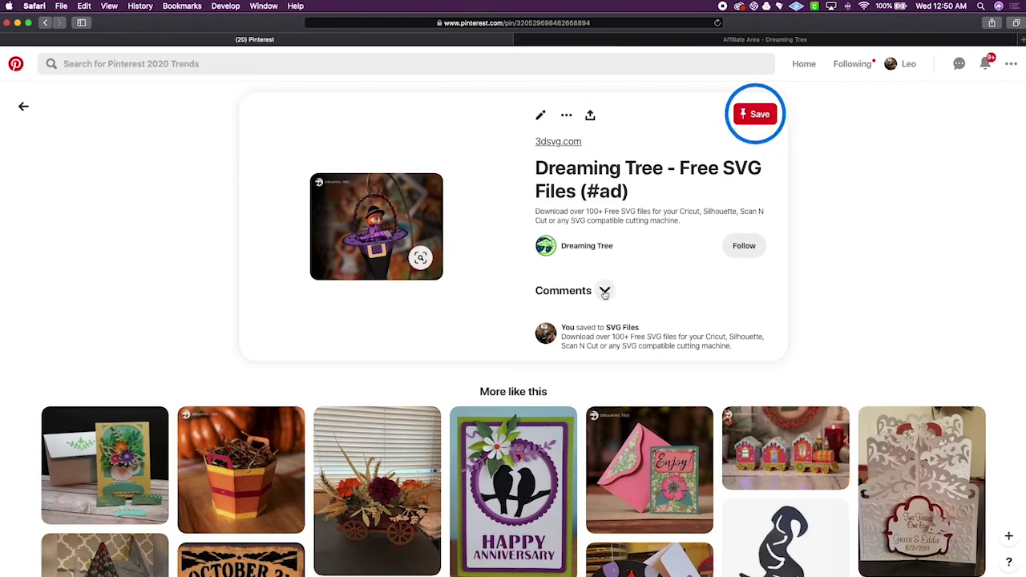
Follow the published Pin's link and check the affiliate parameter in the opened page's address.
left_click(575, 176)
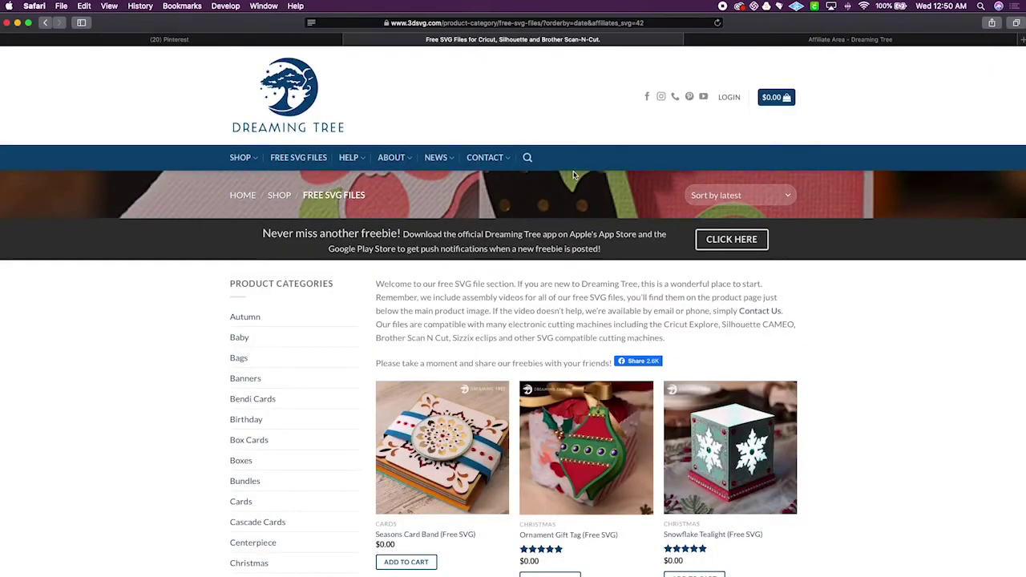
left_click(469, 25)
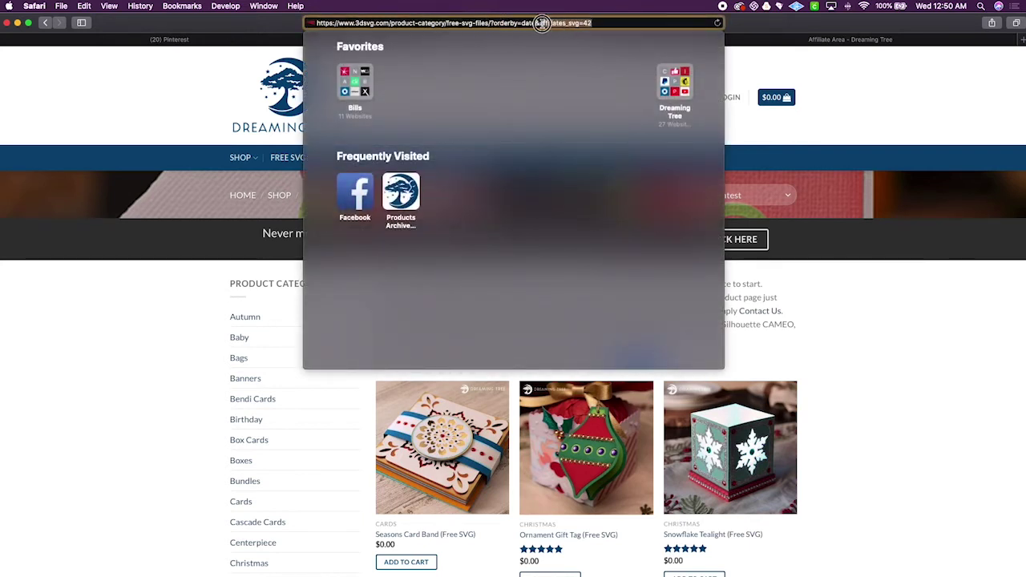
left_click_drag(535, 23, 596, 23)
left_click(596, 23)
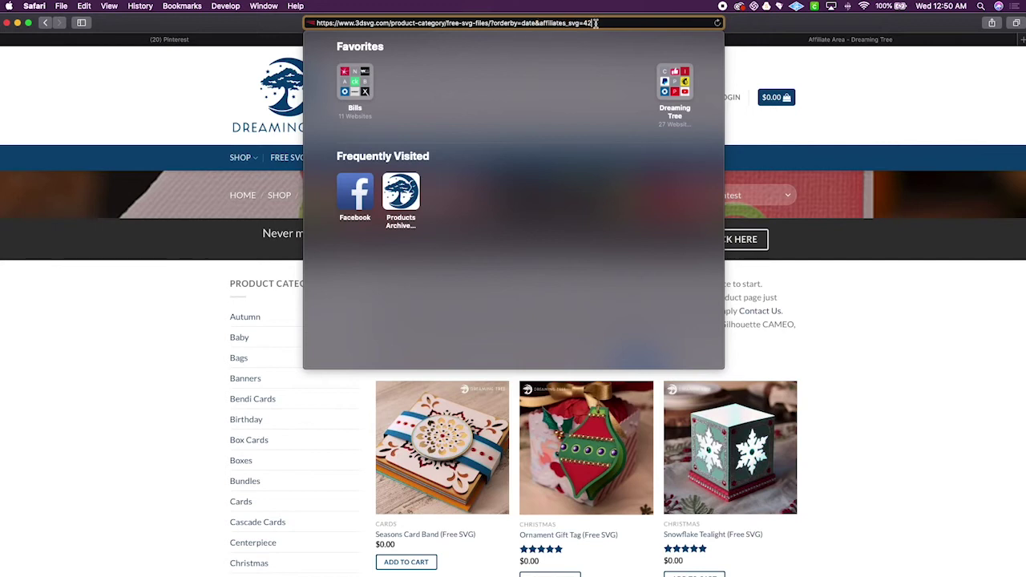
key("Return")
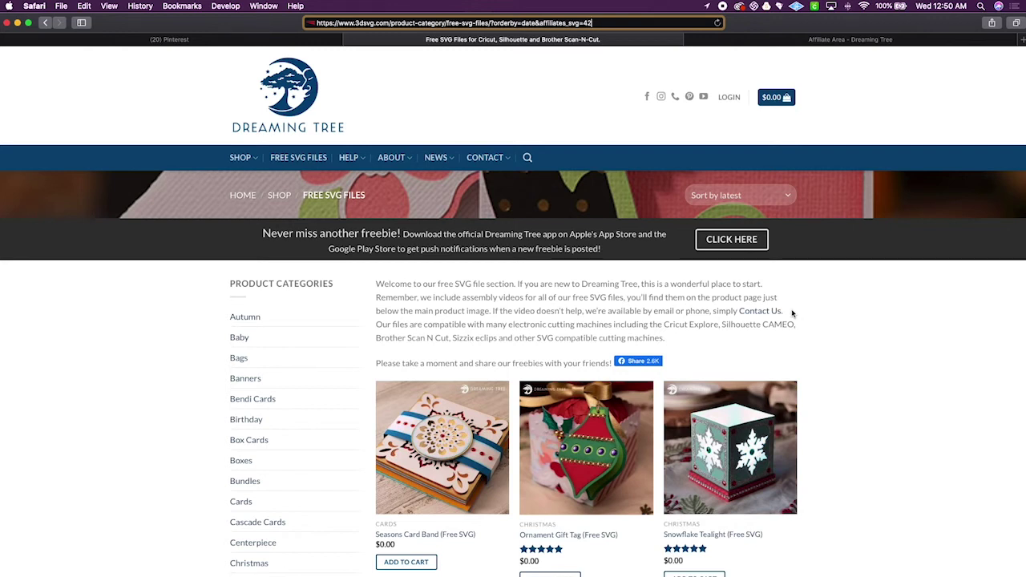
left_click(793, 313)
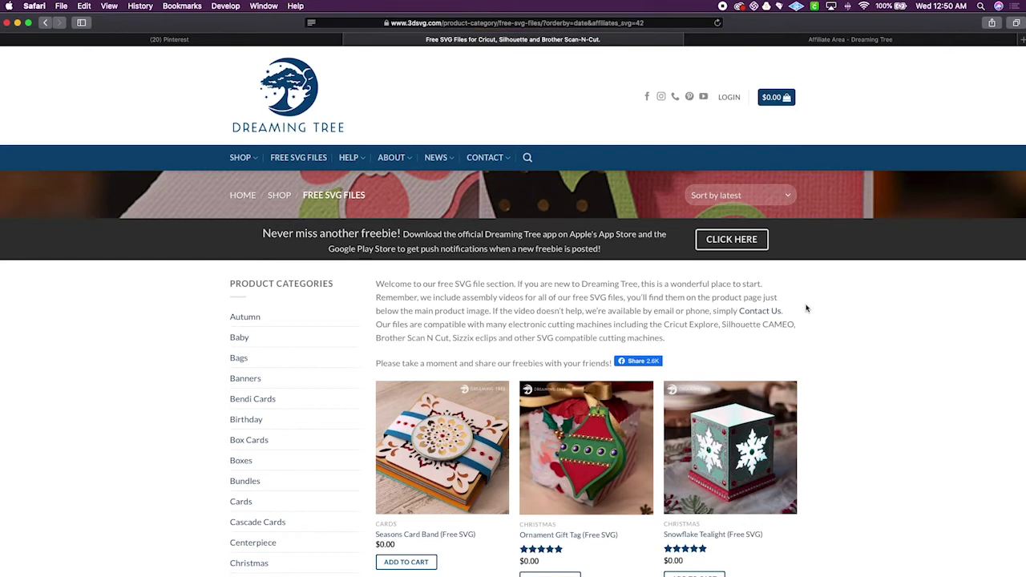
Open the Winter Card SVG product from the shop's What's New listing.
mouse_move(241, 159)
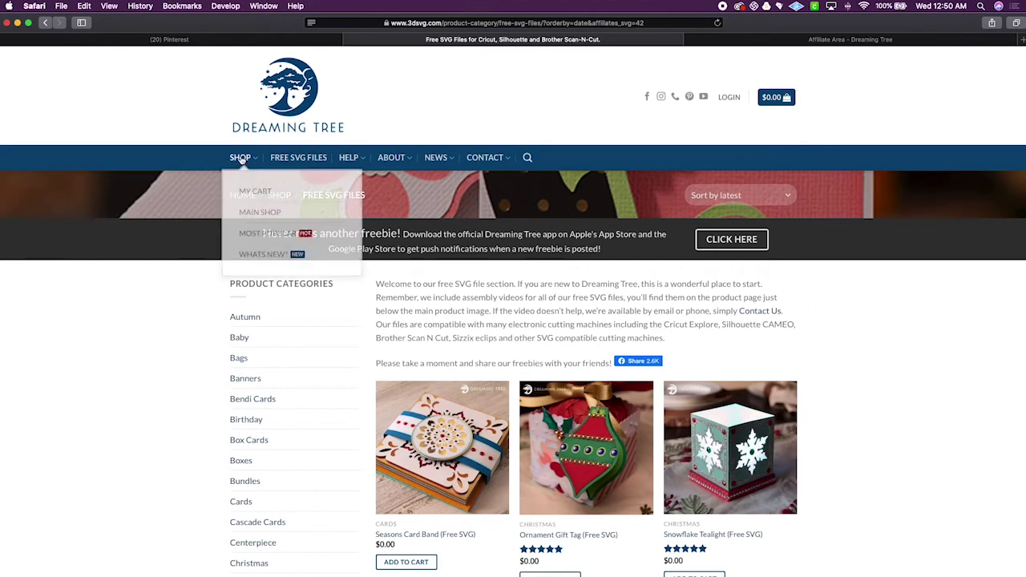
left_click(259, 255)
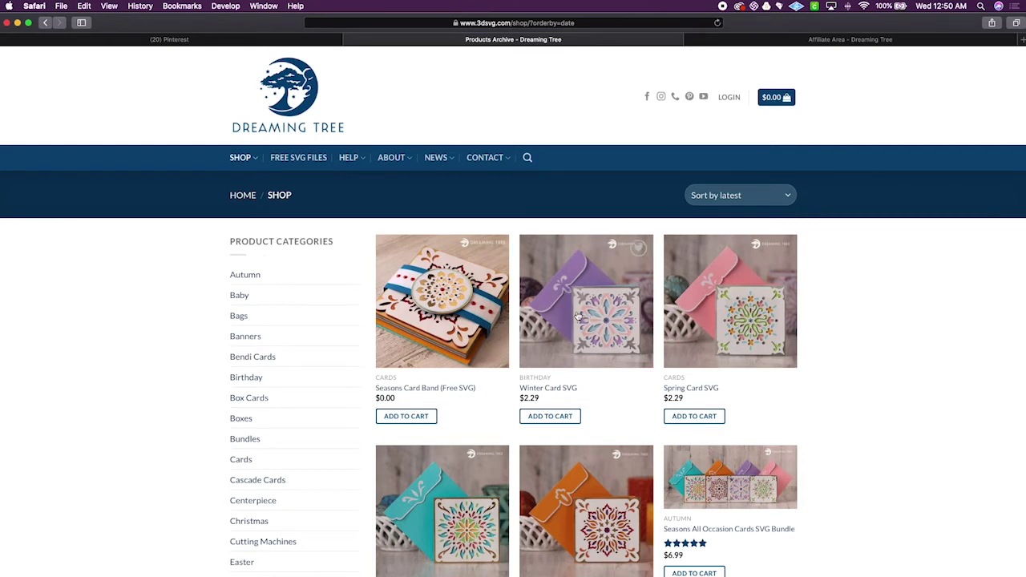
left_click(578, 315)
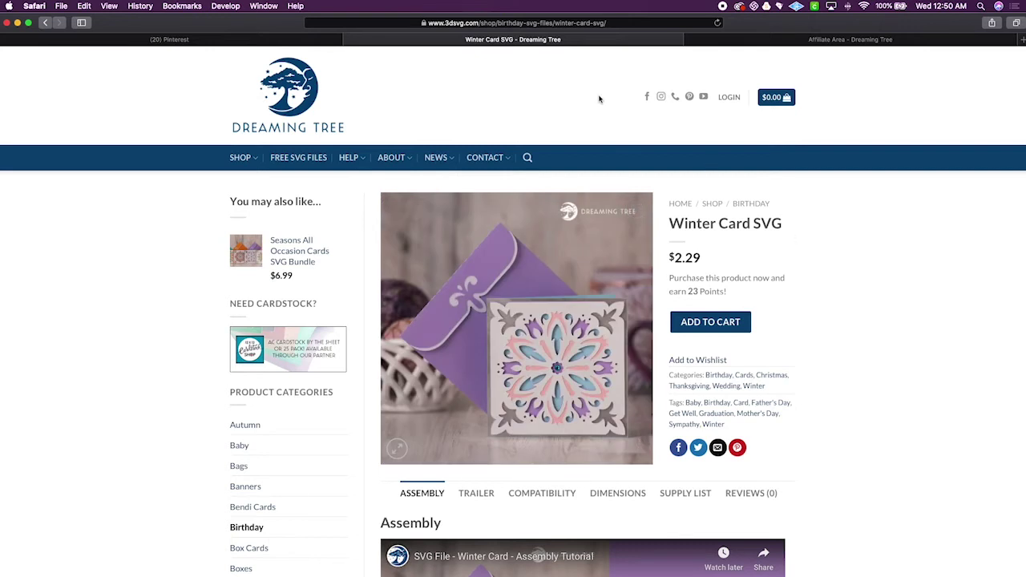
Copy the full page URL of the Winter Card SVG product.
left_click(542, 24)
right_click(490, 23)
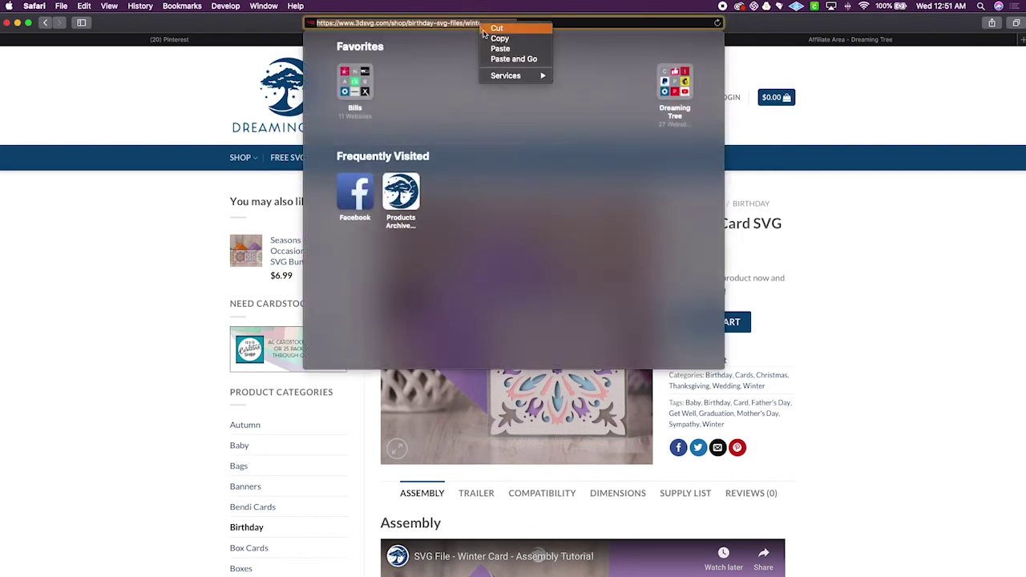
left_click(501, 39)
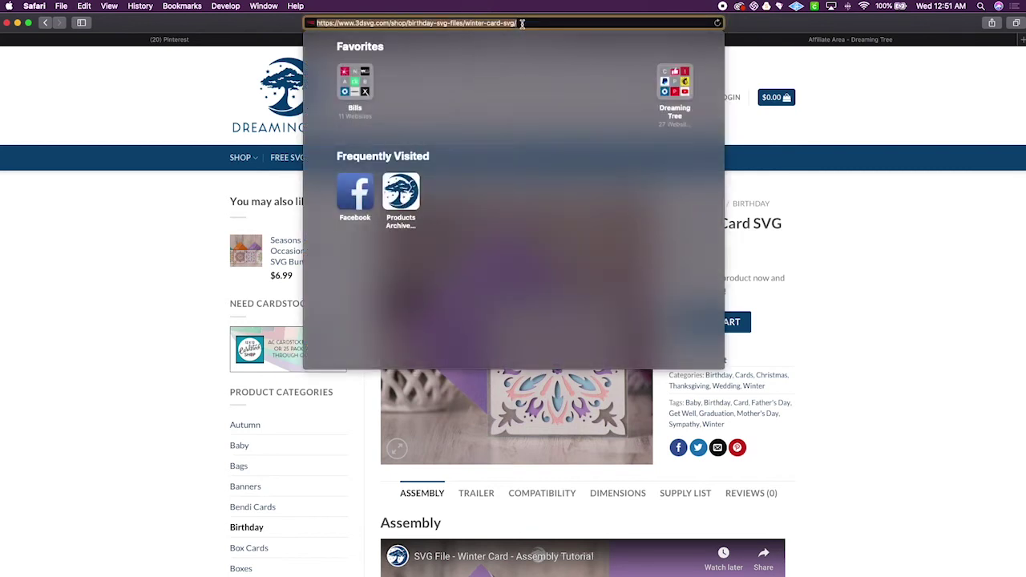
right_click(356, 23)
left_click(382, 41)
left_click(843, 214)
Switch to the logged-in Dreaming Tree page and reopen the Affiliate Area from the account dashboard.
key("ctrl+Tab")
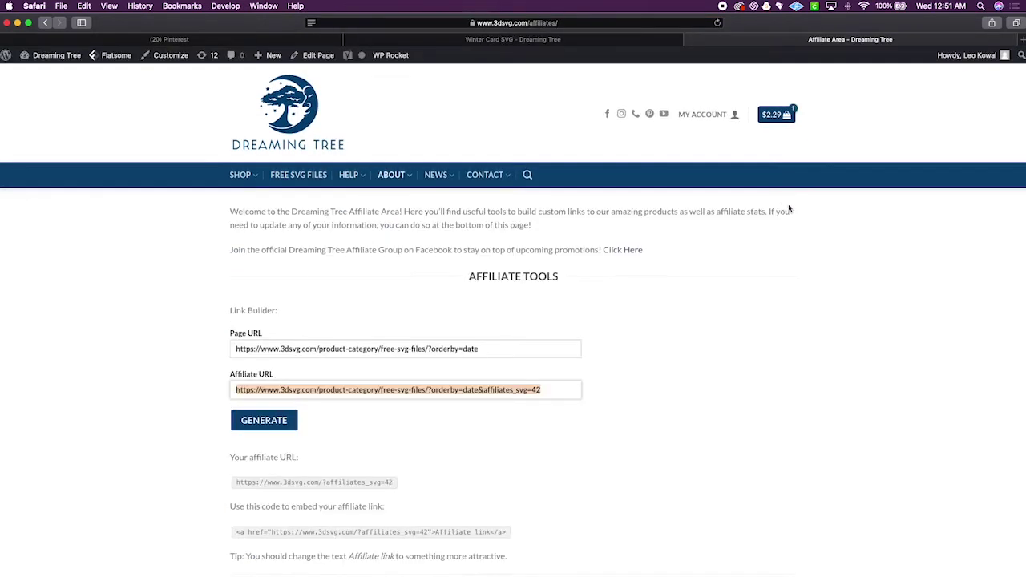
left_click(703, 326)
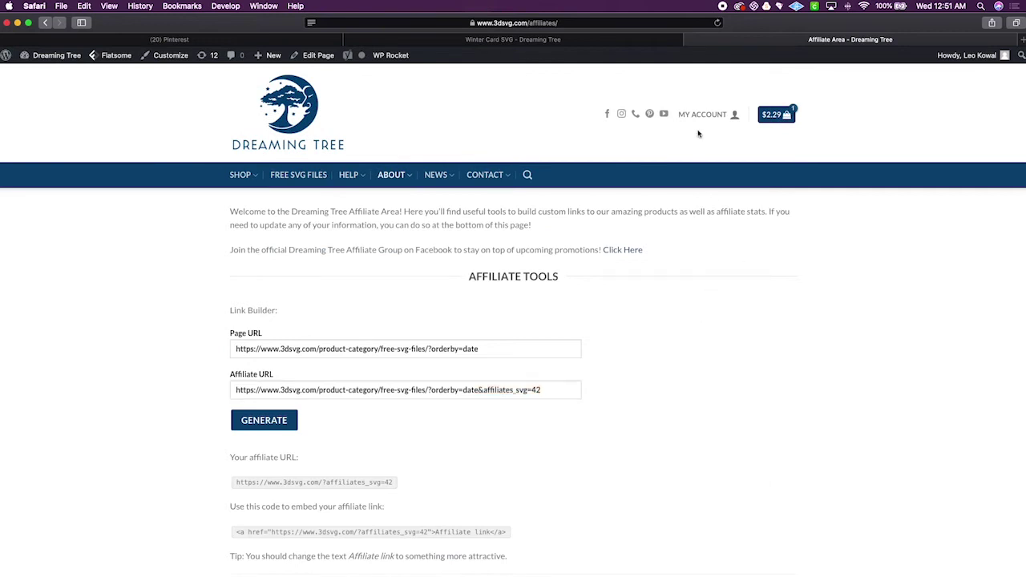
mouse_move(700, 117)
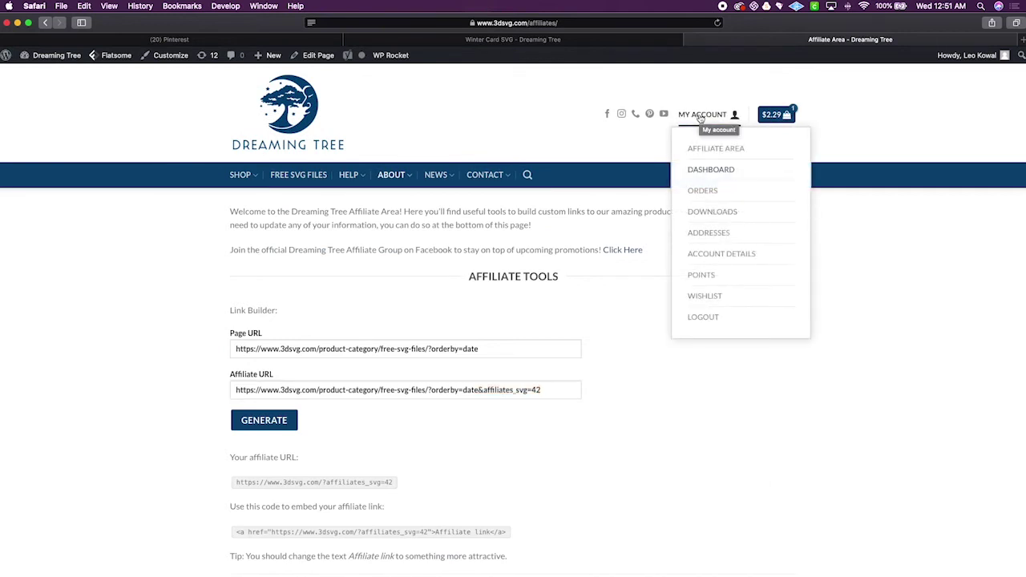
left_click(700, 117)
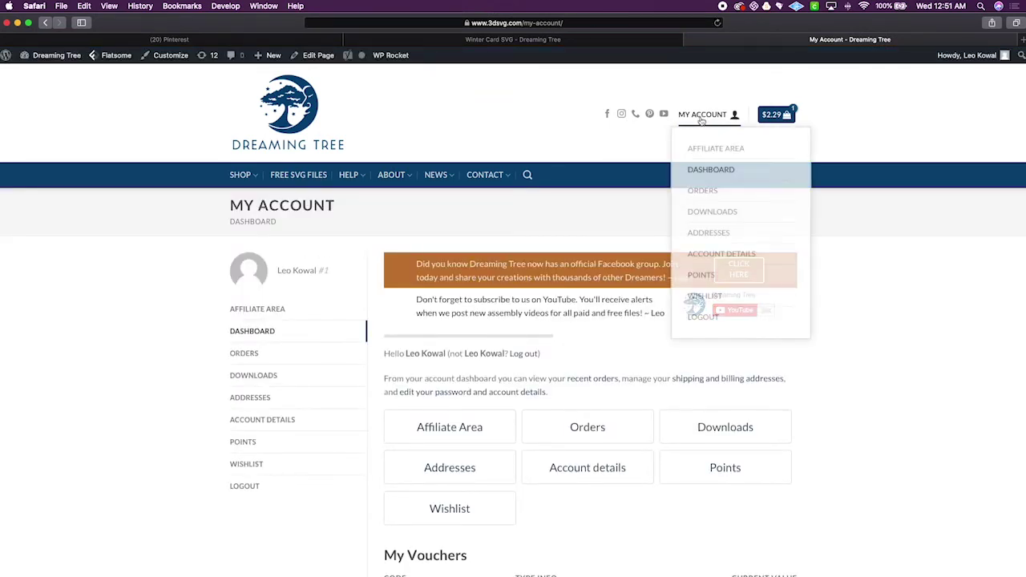
left_click(450, 431)
Generate an affiliate URL from the copied Winter Card page URL in the link builder and copy the resulting link.
left_click(419, 348)
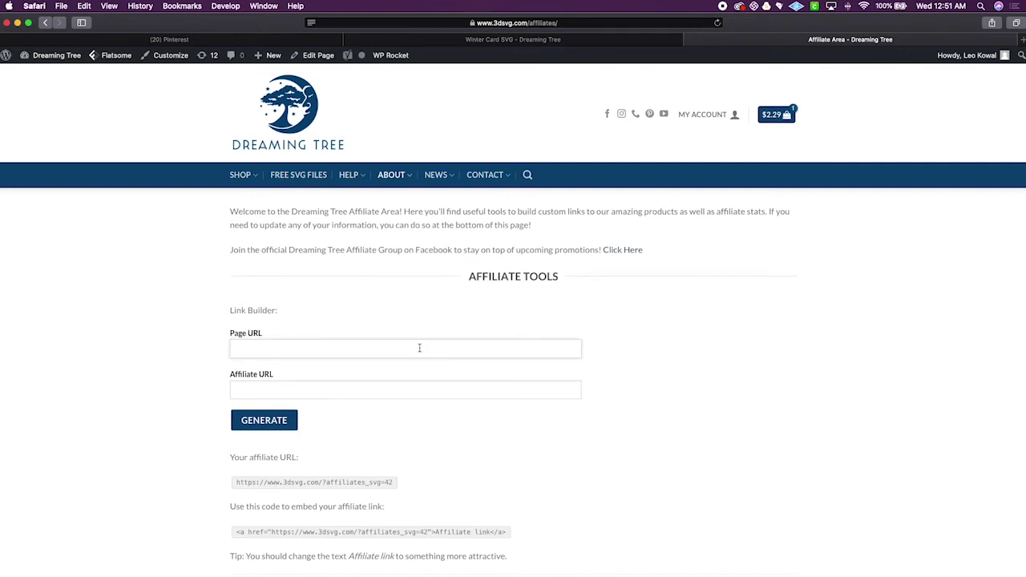
right_click(415, 348)
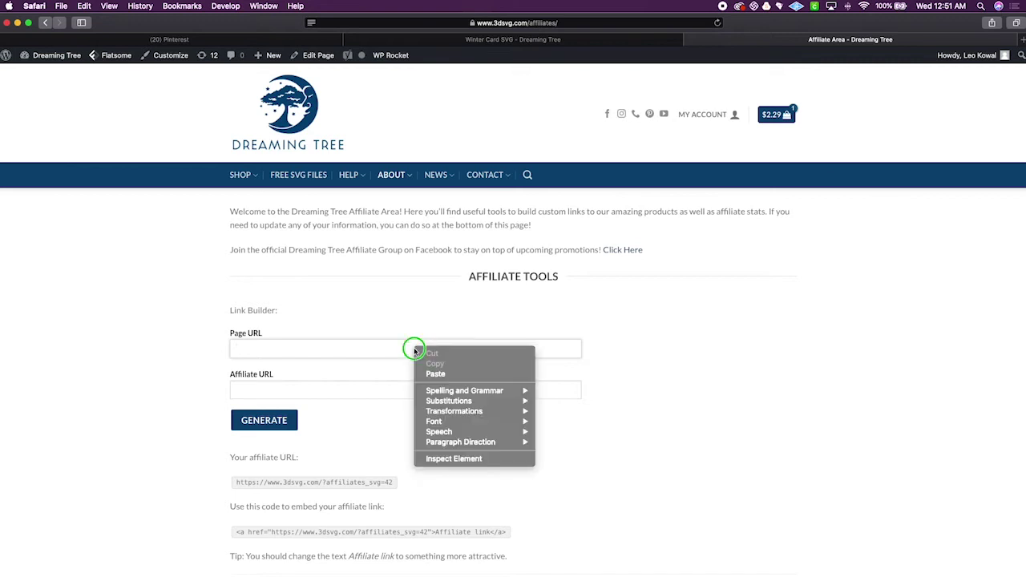
left_click(431, 376)
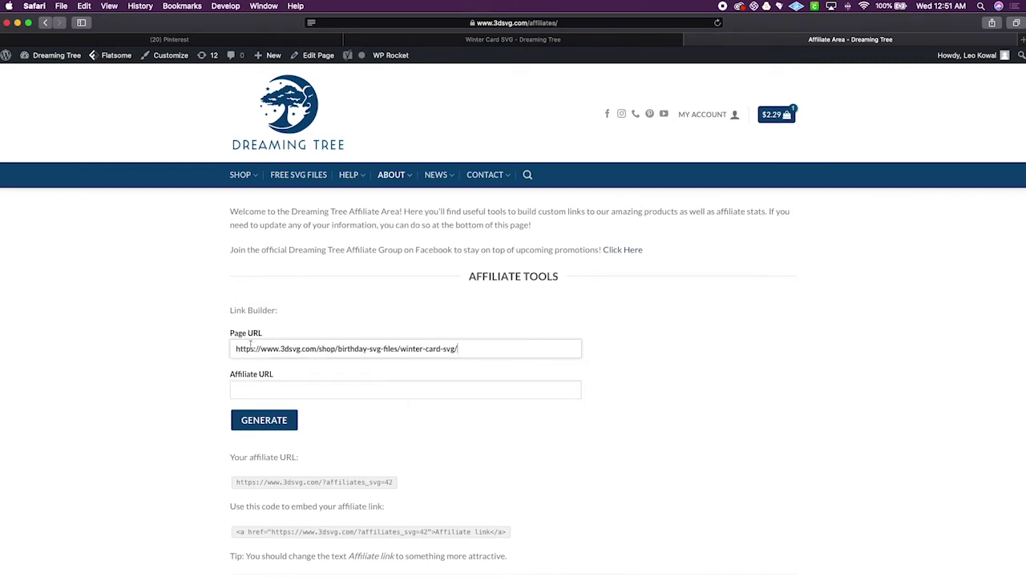
left_click(271, 424)
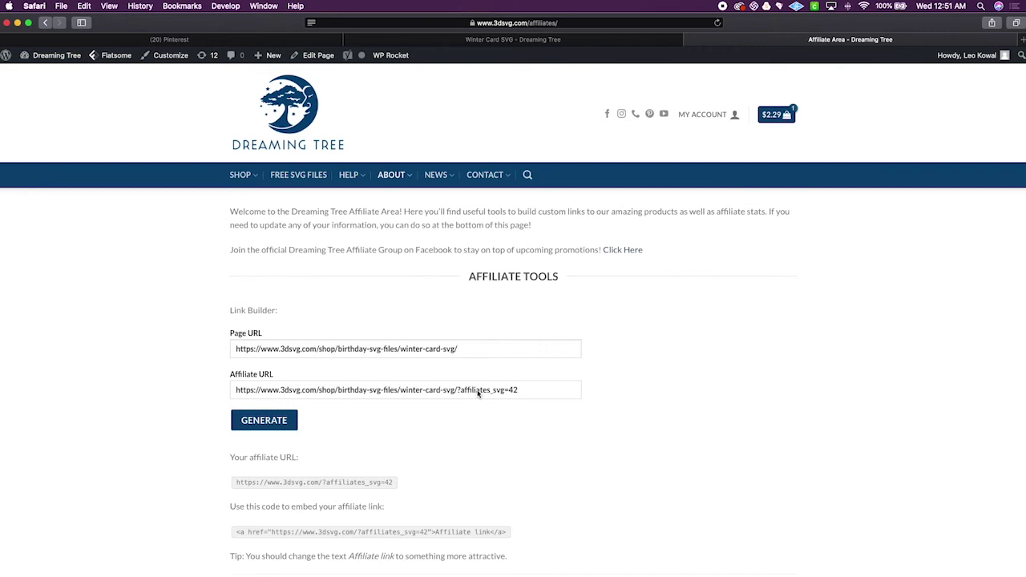
left_click_drag(522, 390, 237, 395)
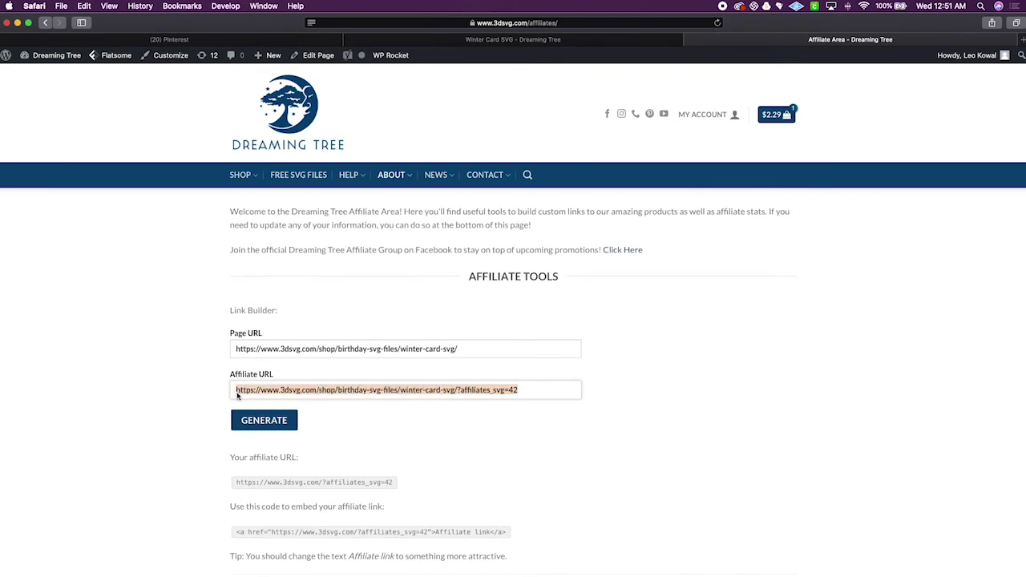
right_click(281, 394)
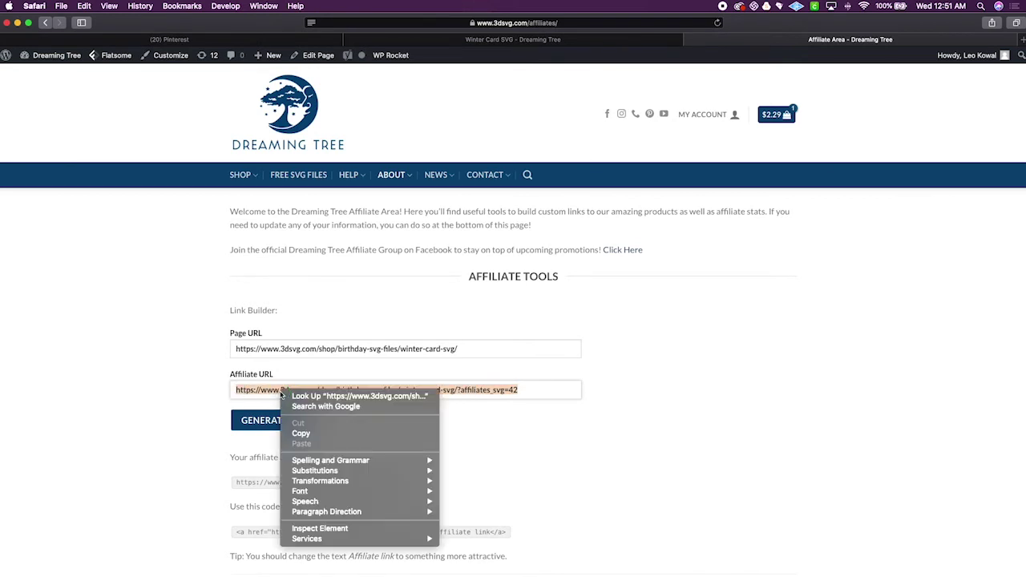
left_click(301, 439)
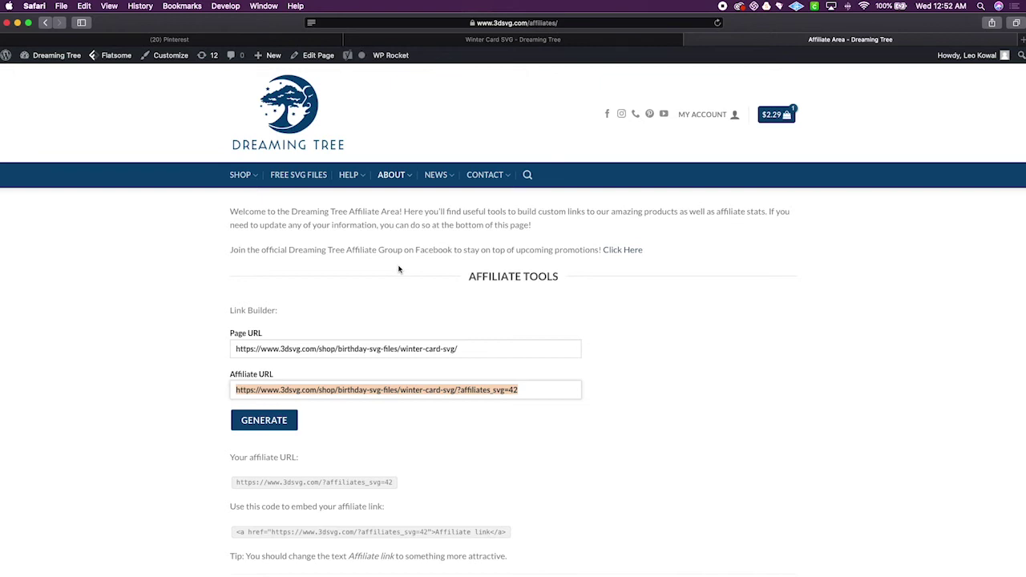
Return to the Winter Card SVG product page, enlarge its image and save it to the Desktop as "winter".
left_click(541, 44)
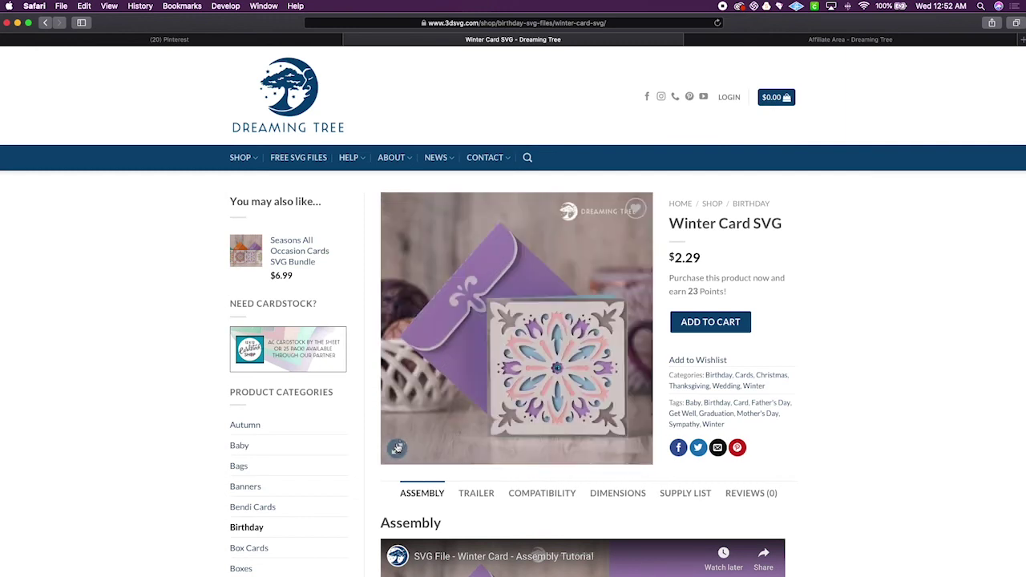
left_click(397, 449)
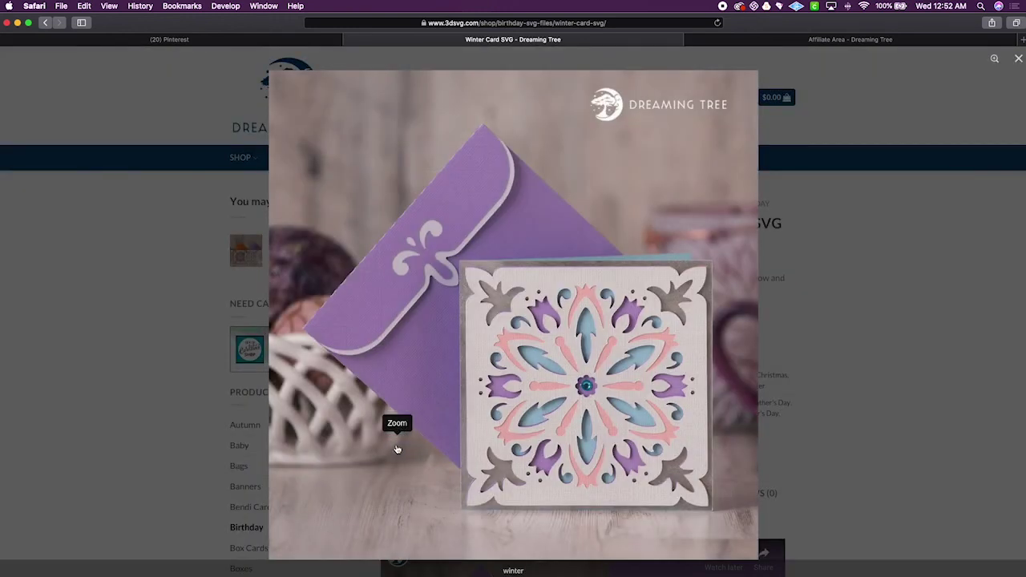
right_click(520, 247)
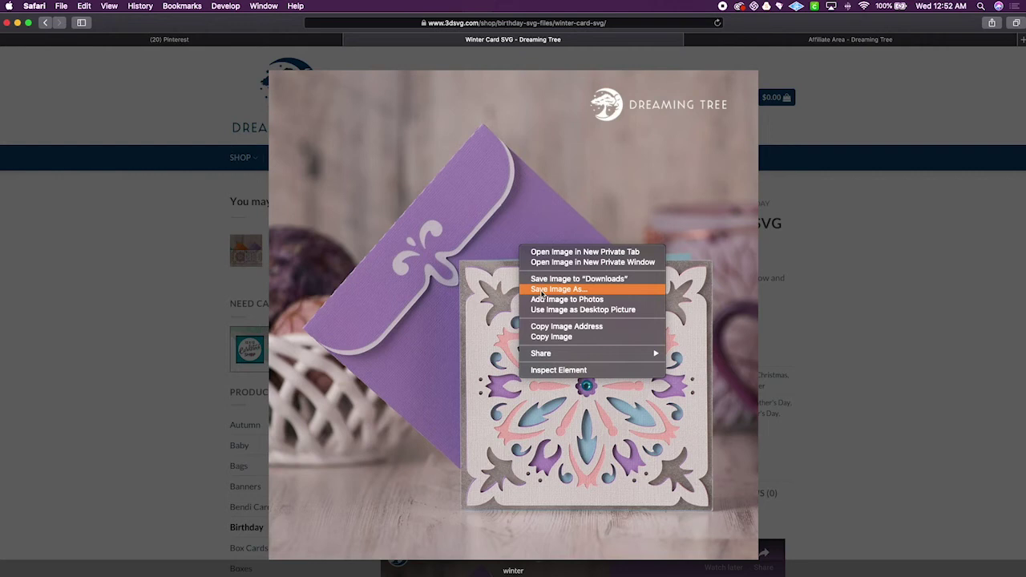
left_click(543, 290)
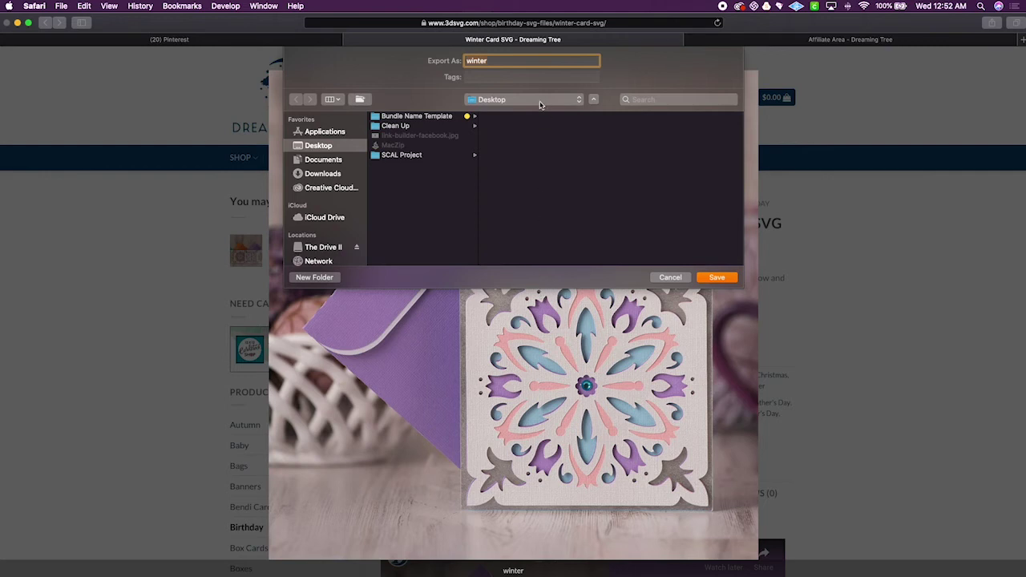
left_click(716, 279)
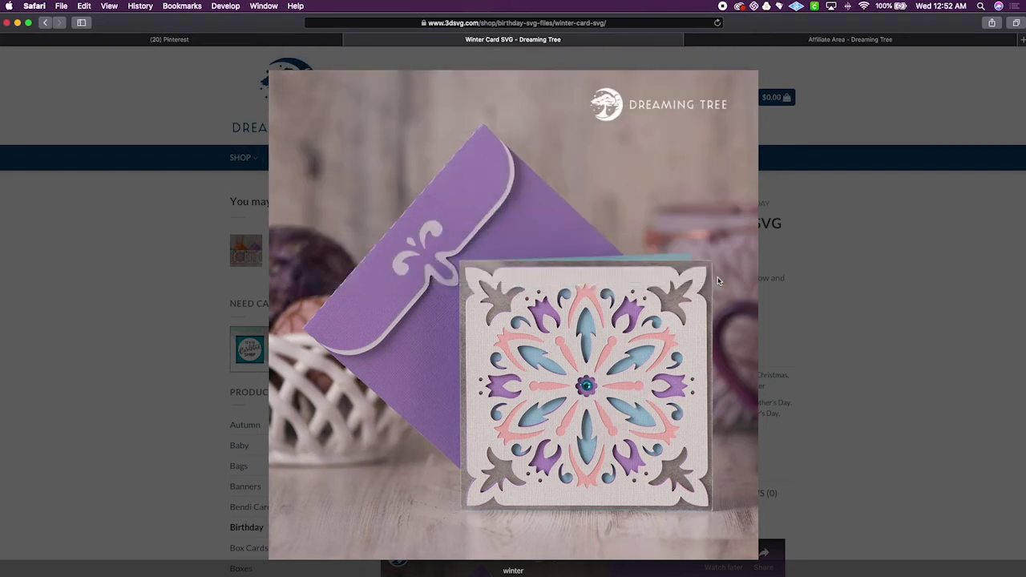
Close the enlarged Winter Card picture and move the saved "winter" image directly below link-builder-facebook.jpg on the Desktop.
left_click(826, 267)
mouse_move(0, 576)
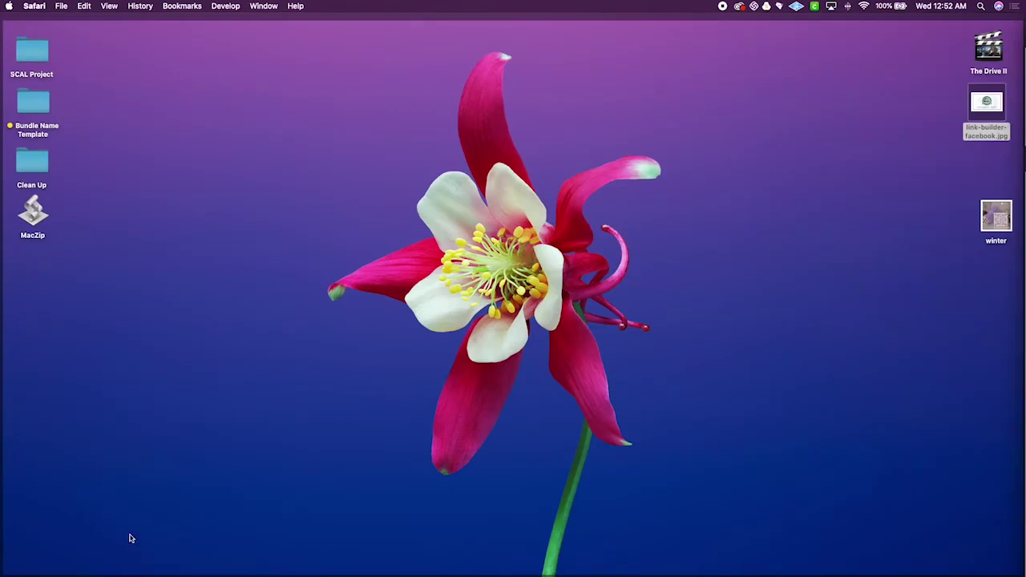
left_click_drag(984, 215, 988, 177)
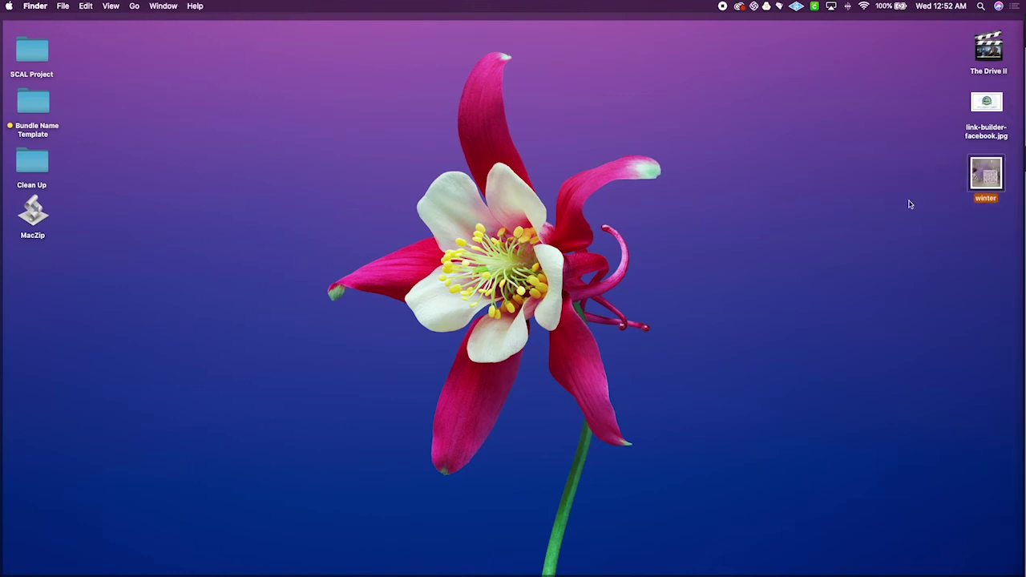
Return to Pinterest and start creating a new Pin from the profile page.
mouse_move(1, 576)
left_click(282, 40)
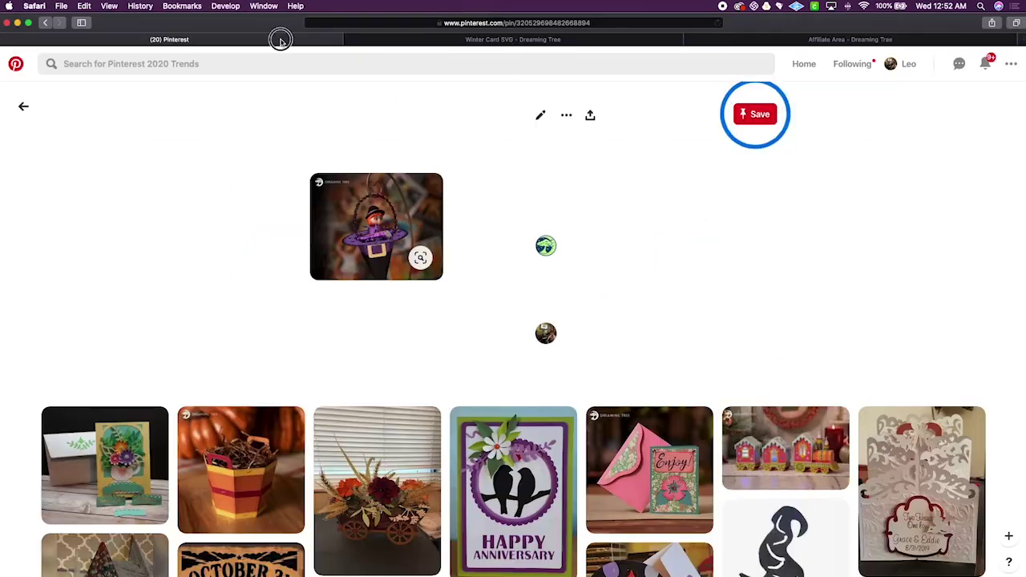
left_click(903, 68)
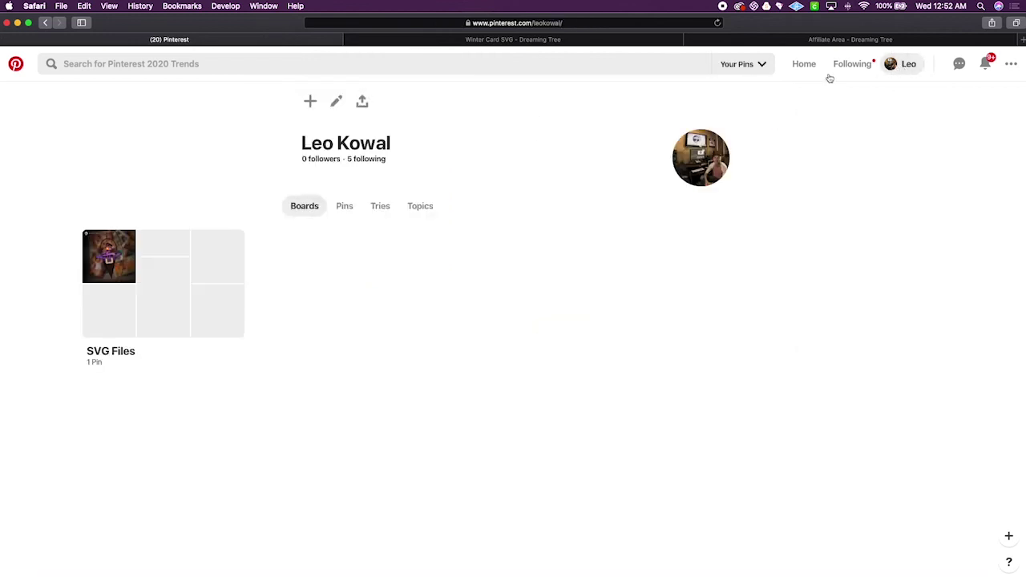
left_click(312, 104)
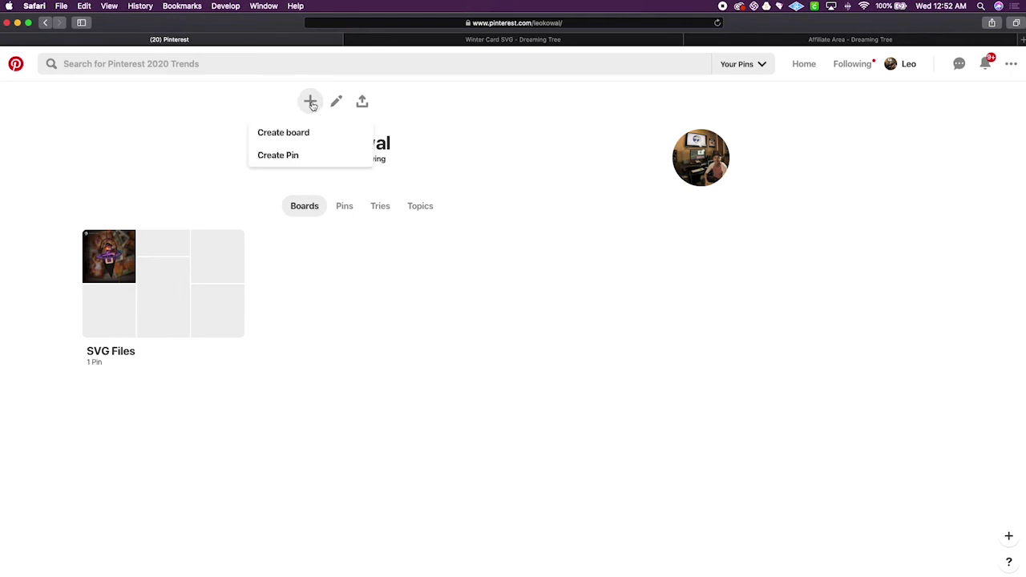
left_click(288, 159)
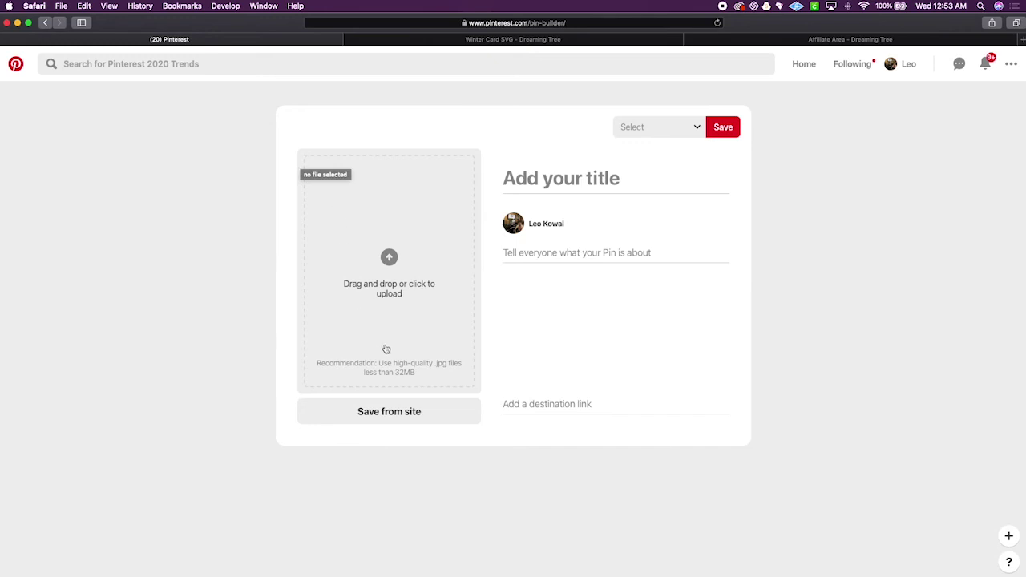
Try adding the Winter Card picture to the Pin from the site of the pasted affiliate link, and remove it again.
left_click(380, 414)
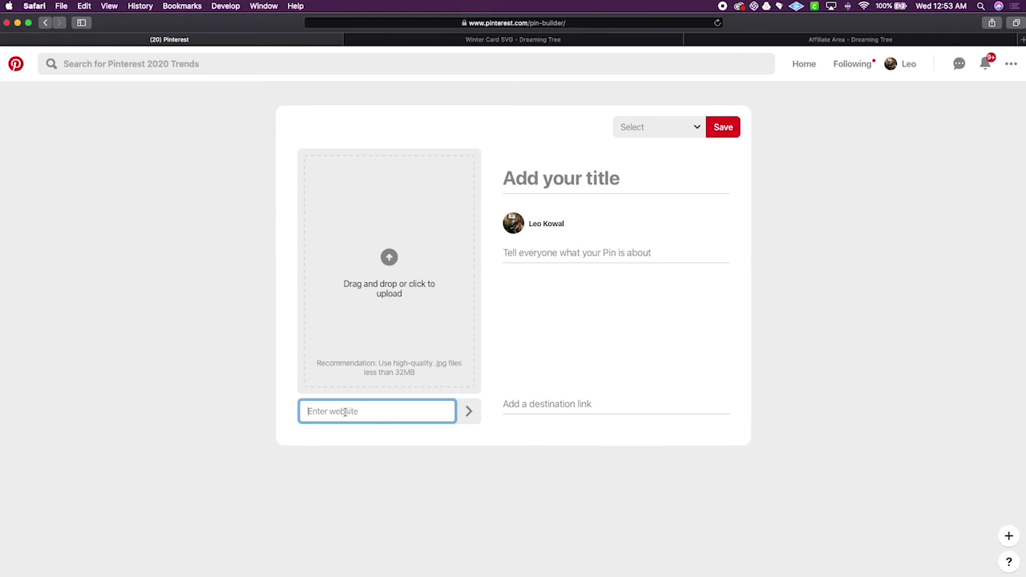
right_click(345, 412)
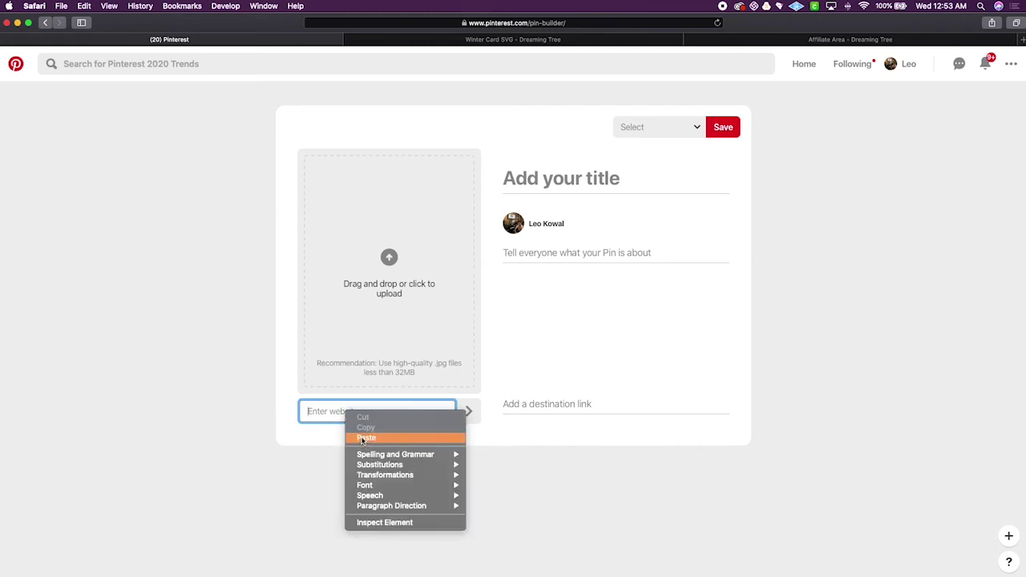
left_click(366, 438)
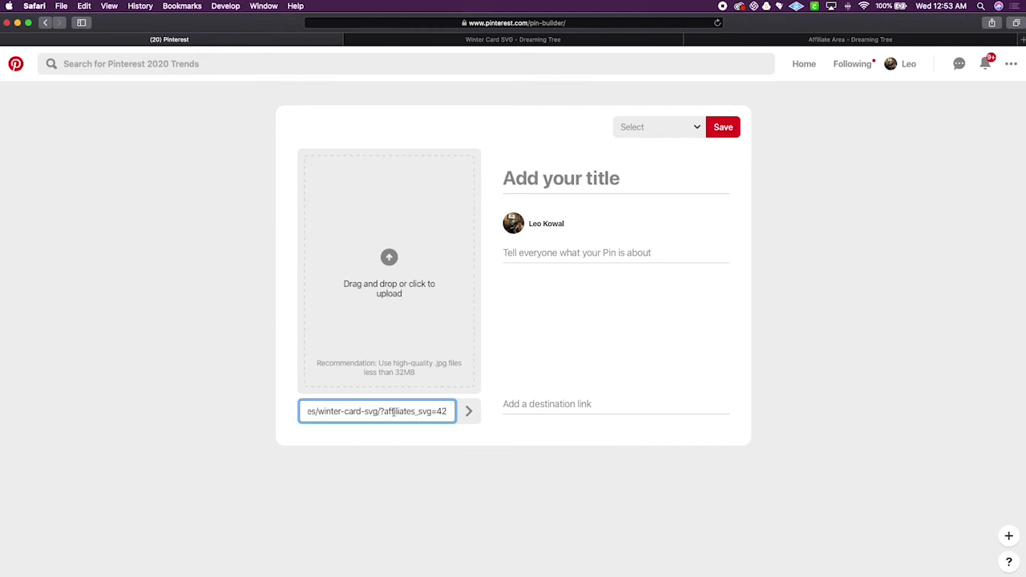
left_click(471, 412)
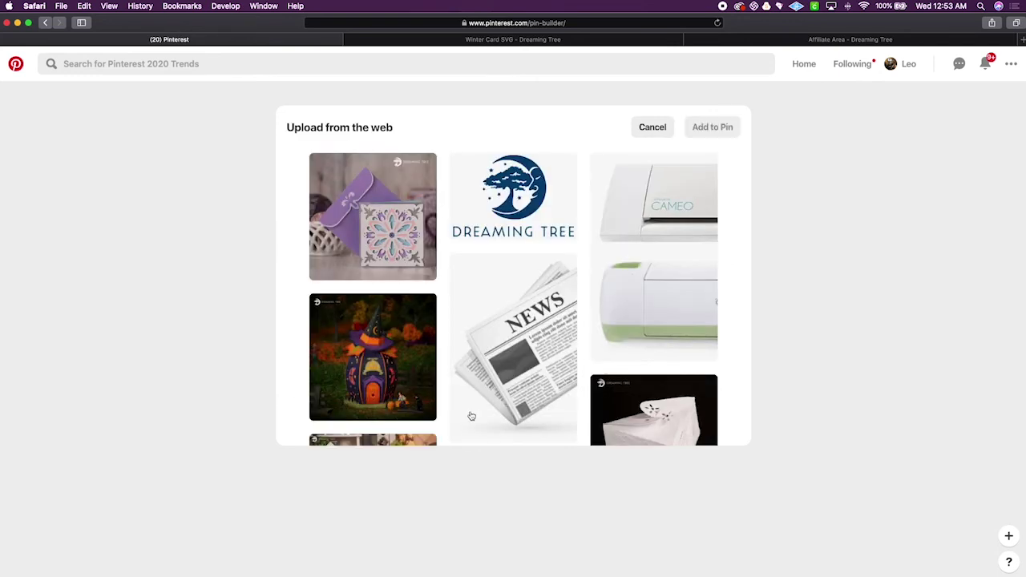
left_click(387, 239)
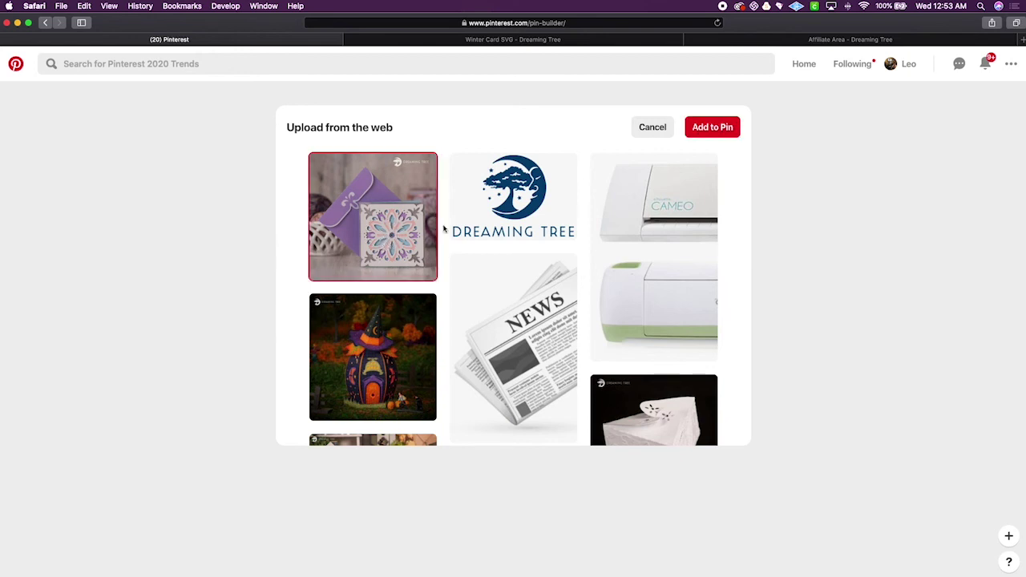
left_click(710, 130)
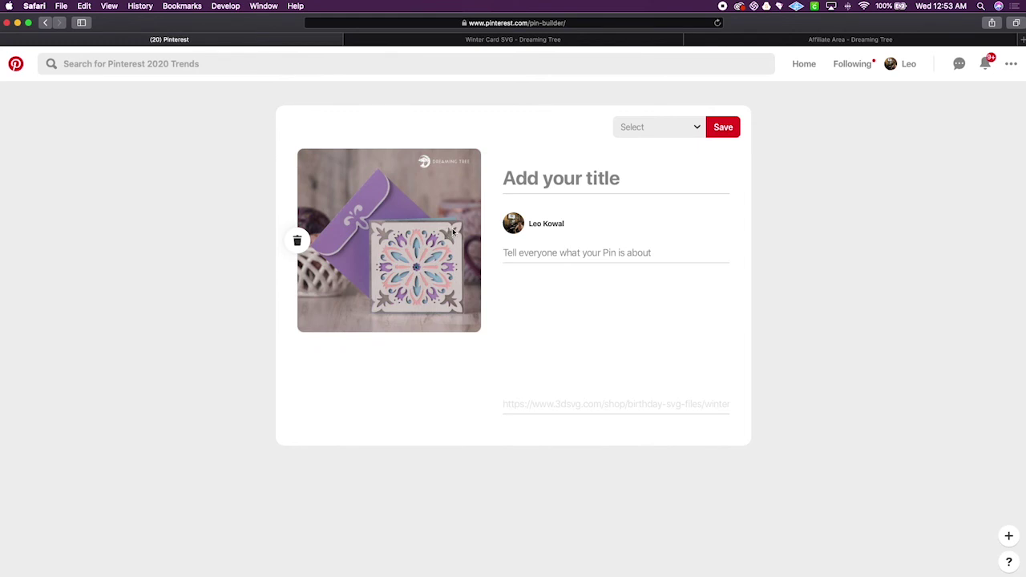
left_click(296, 241)
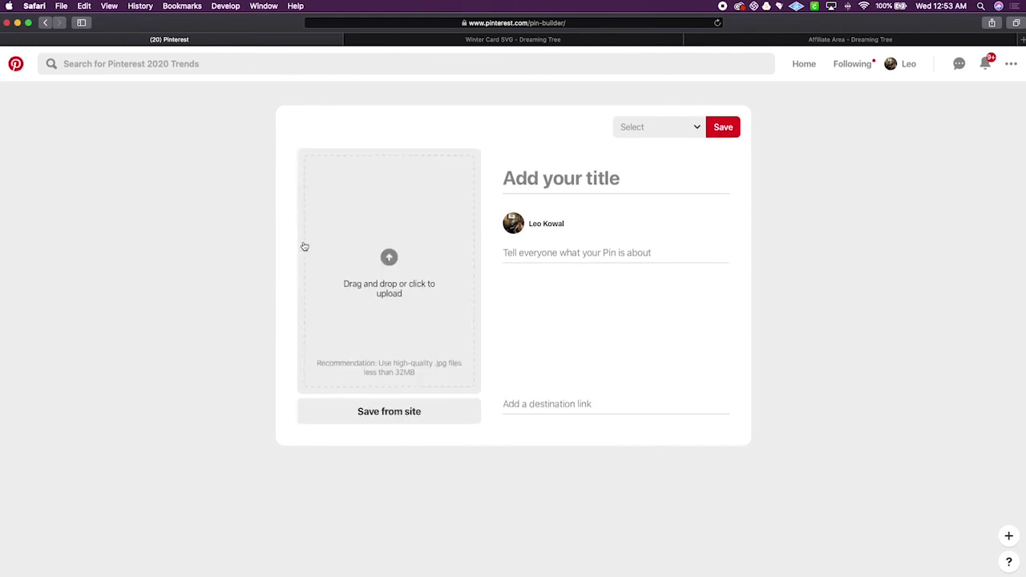
Upload the "winter" image from the Desktop as the Pin's picture.
left_click(389, 257)
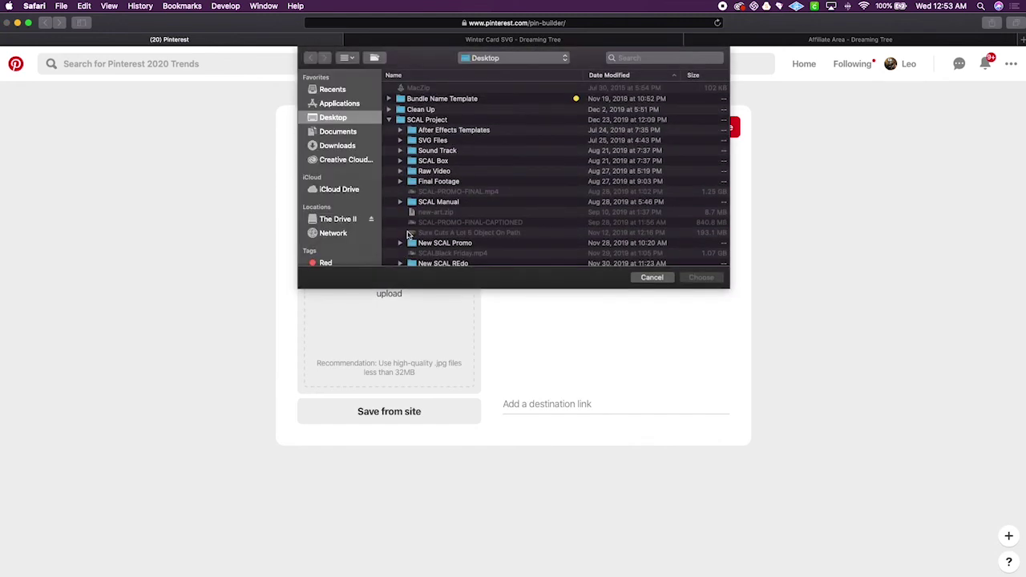
scroll(481, 223, "down", 3)
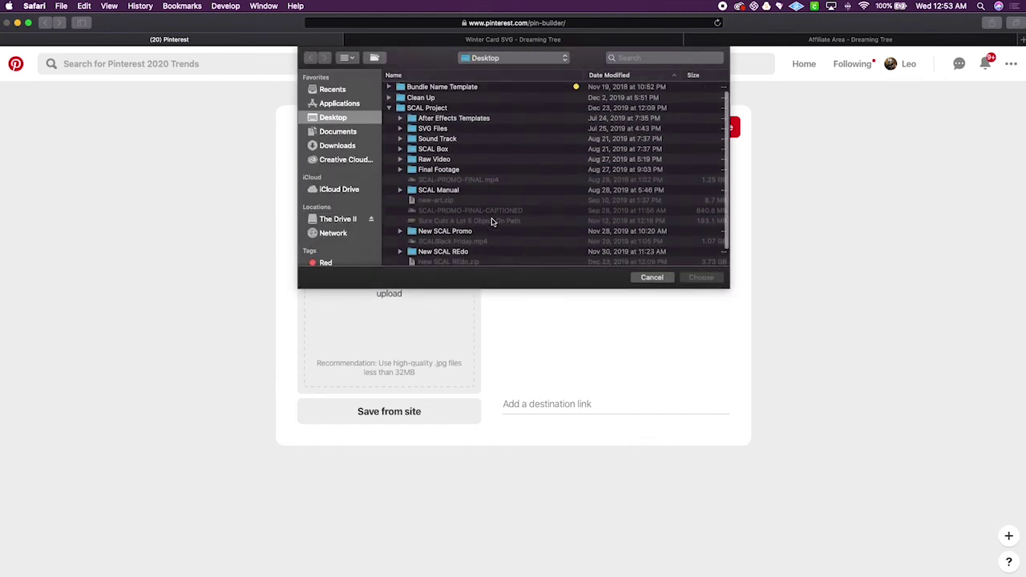
left_click(416, 263)
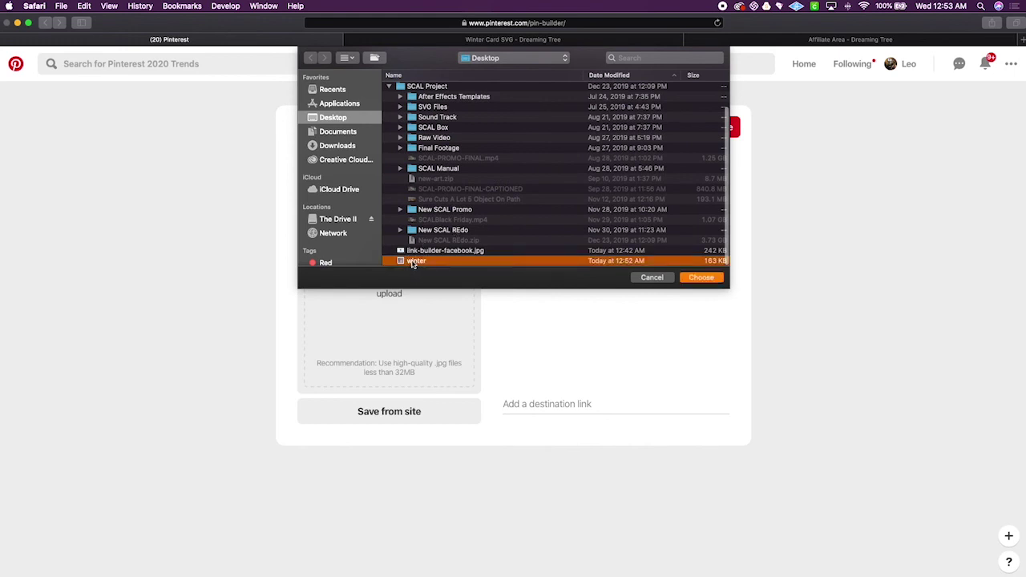
left_click(700, 279)
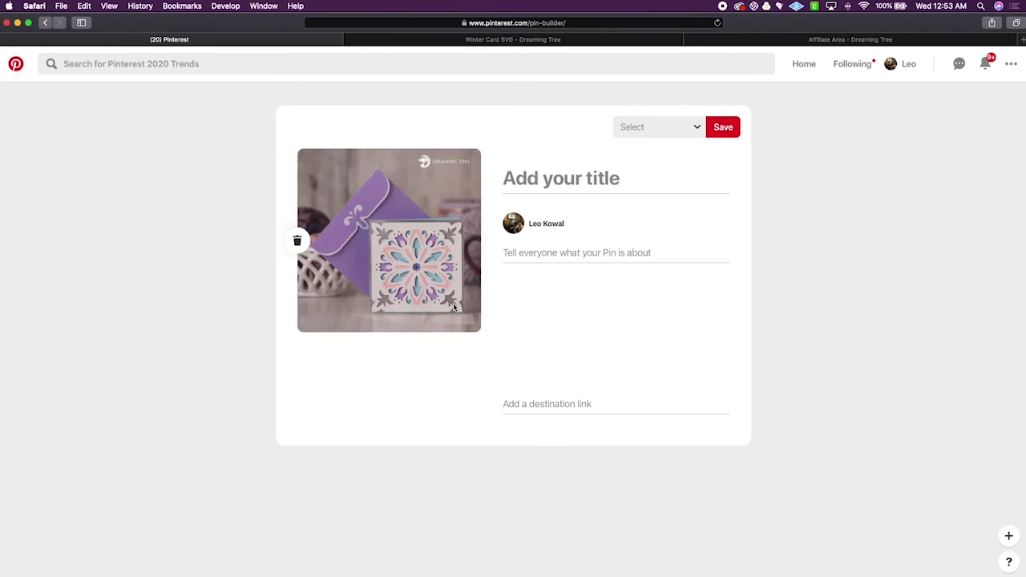
Paste the copied Winter Card affiliate link as the Pin's destination link and check its affiliate ending.
left_click(523, 406)
right_click(519, 405)
left_click(540, 432)
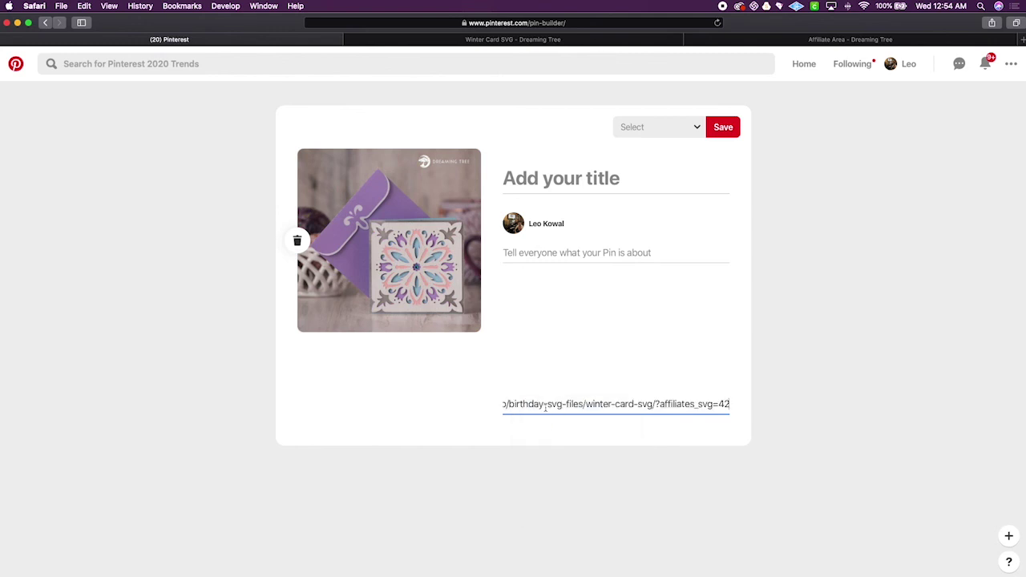
left_click_drag(593, 405, 710, 404)
left_click(528, 403)
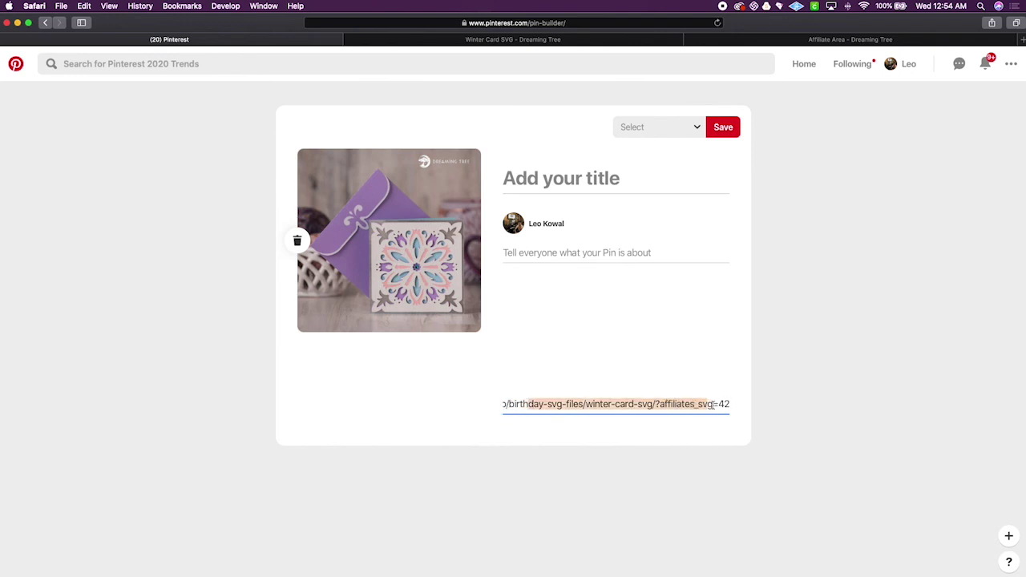
double_click(716, 405)
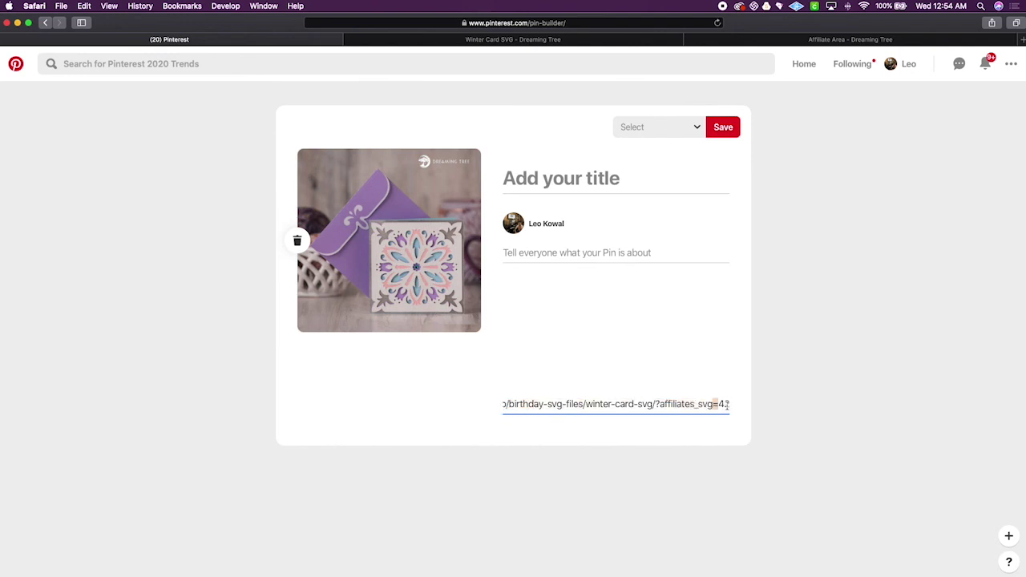
Title the Pin "Winter Card SVG (#ad)".
left_click(586, 184)
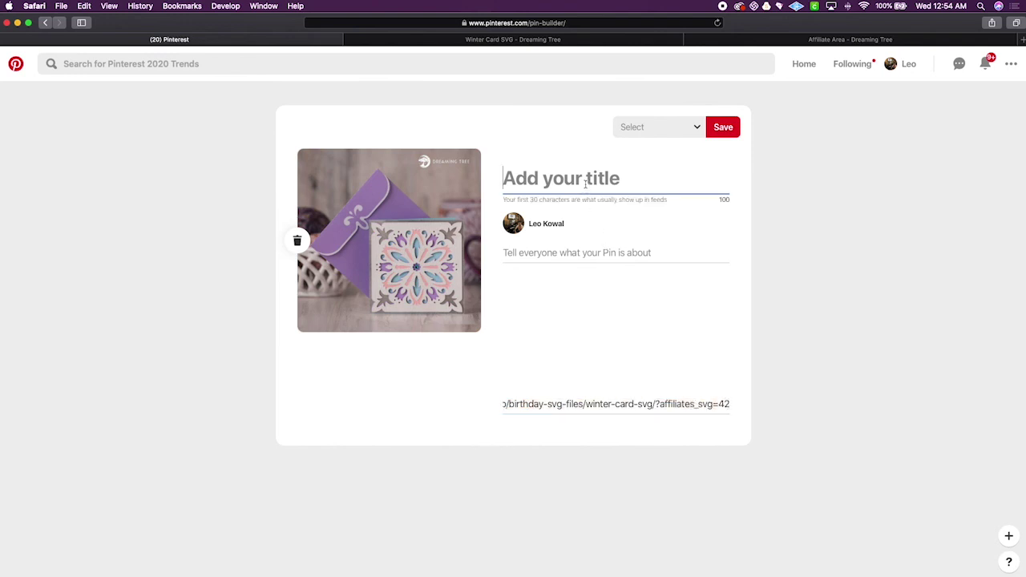
type("Winter")
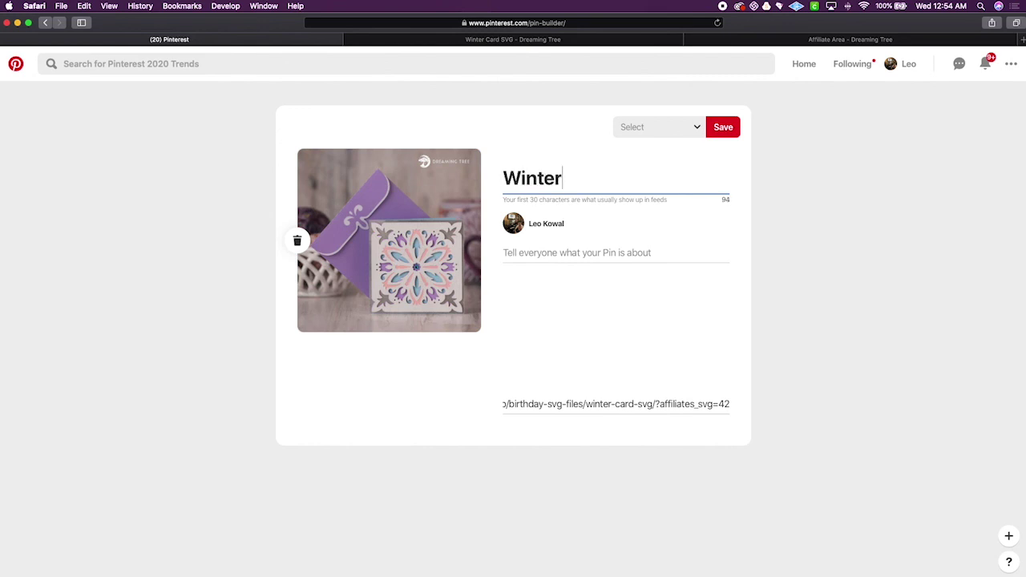
type(" Card SVG ")
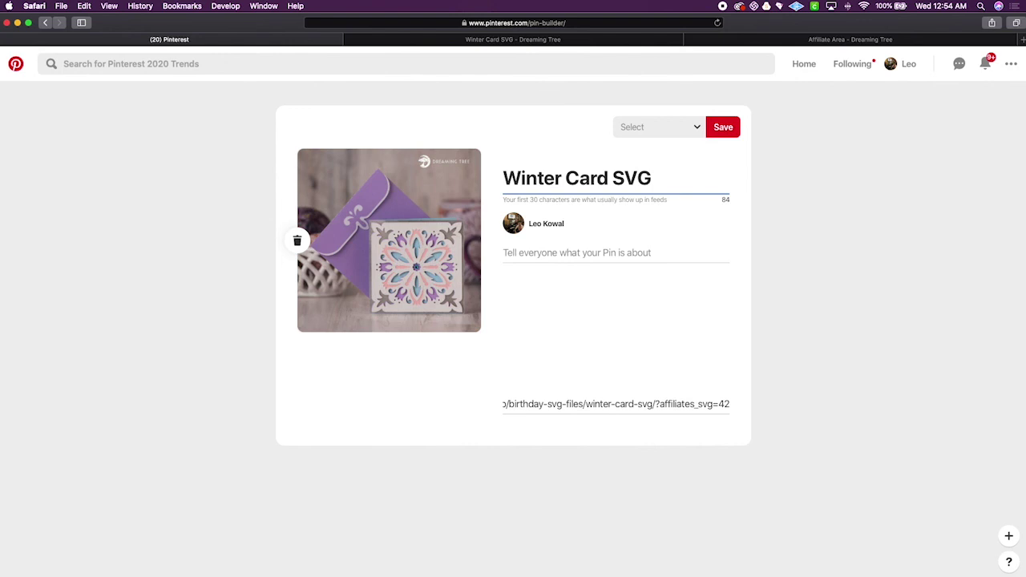
type("(")
type("#ad_")
key("BackSpace")
type(")")
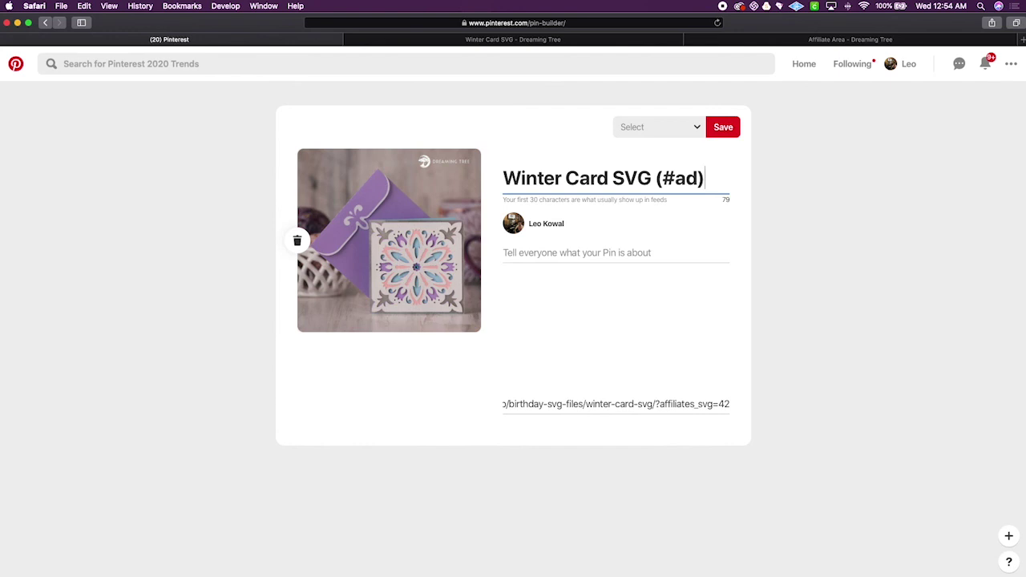
Enter the Pin description "A beautiful winter card for your Cricut, Silhouette, Scan N Cut and more!".
key("Tab")
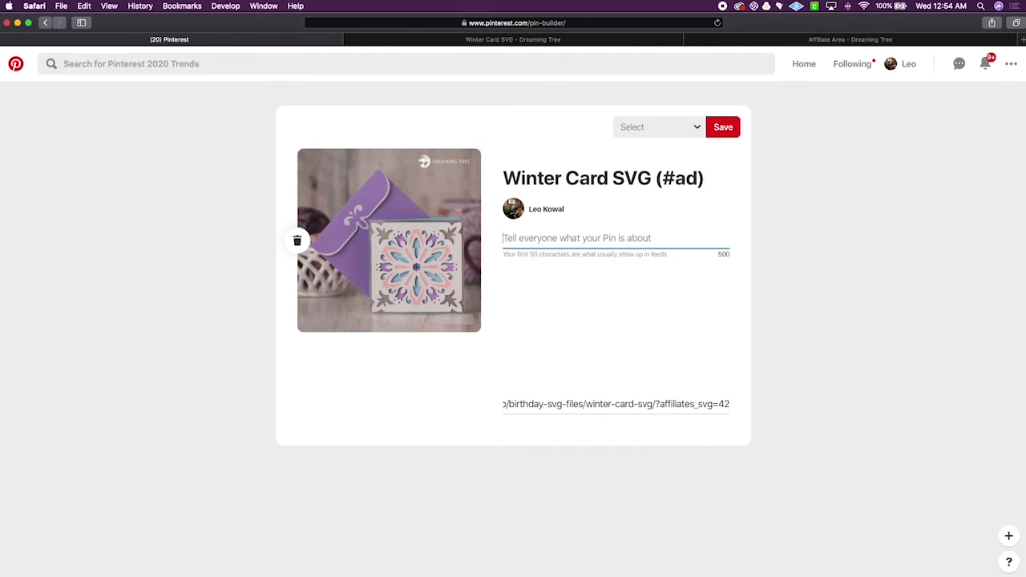
type("A")
key("BackSpace")
type("A beautiful W")
key("BackSpace")
type("winter card for your Cricut,")
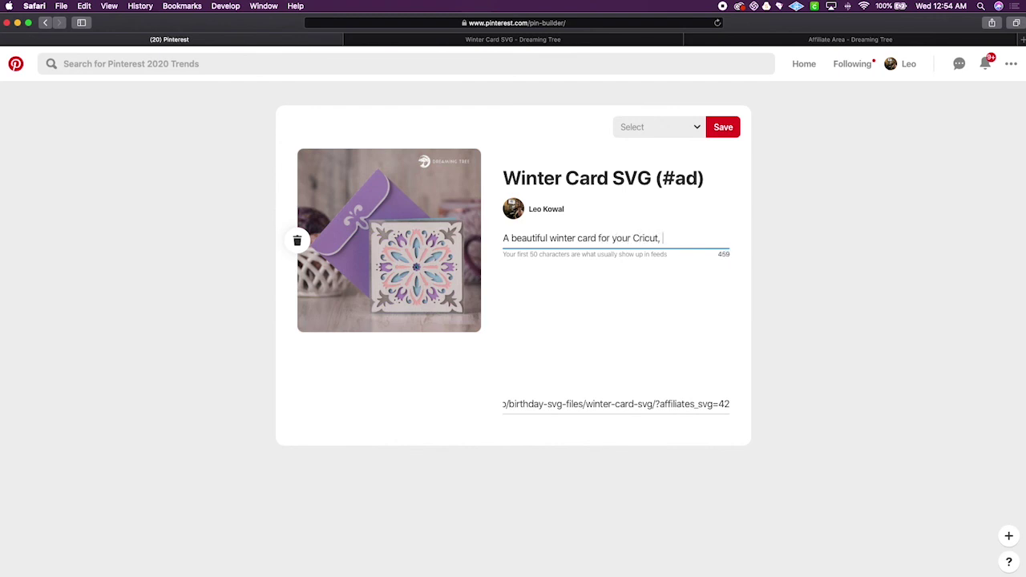
type(" Silhouette, Scan N cut")
key("BackSpace")
key("BackSpace")
key("BackSpace")
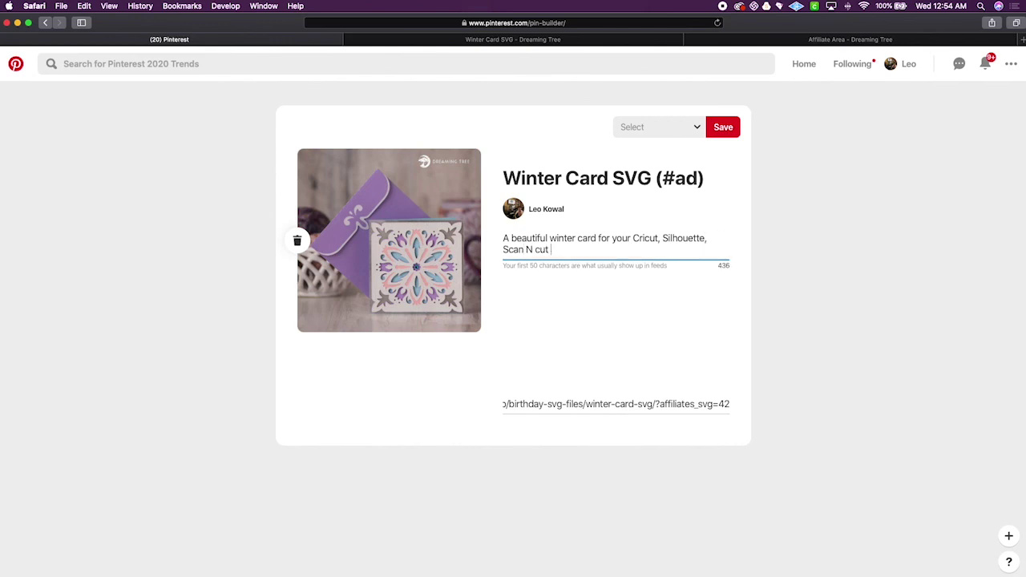
type("Cut and more!")
Save the Pin to the SVG Files board and open the published Pin.
left_click(660, 133)
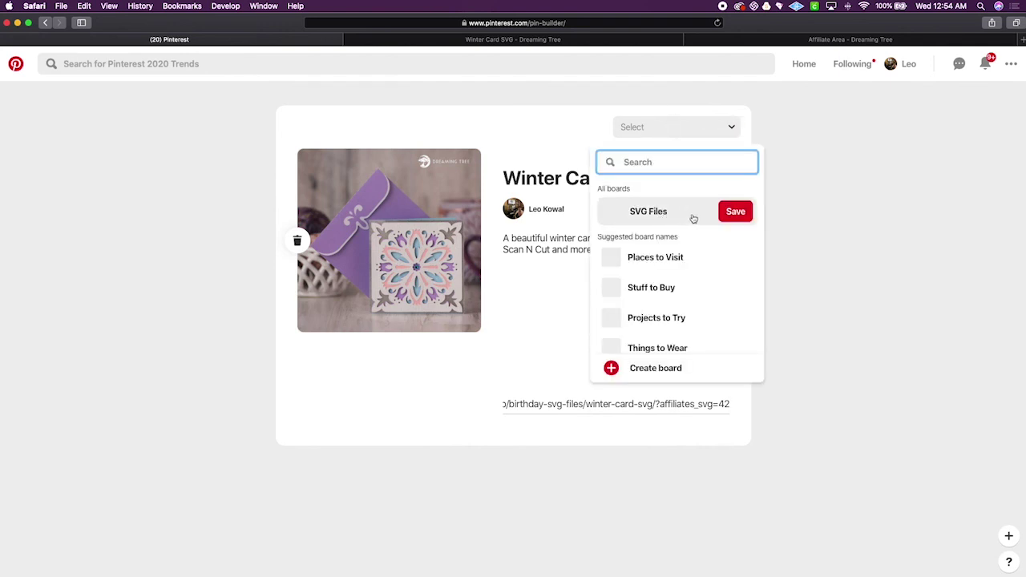
left_click(734, 215)
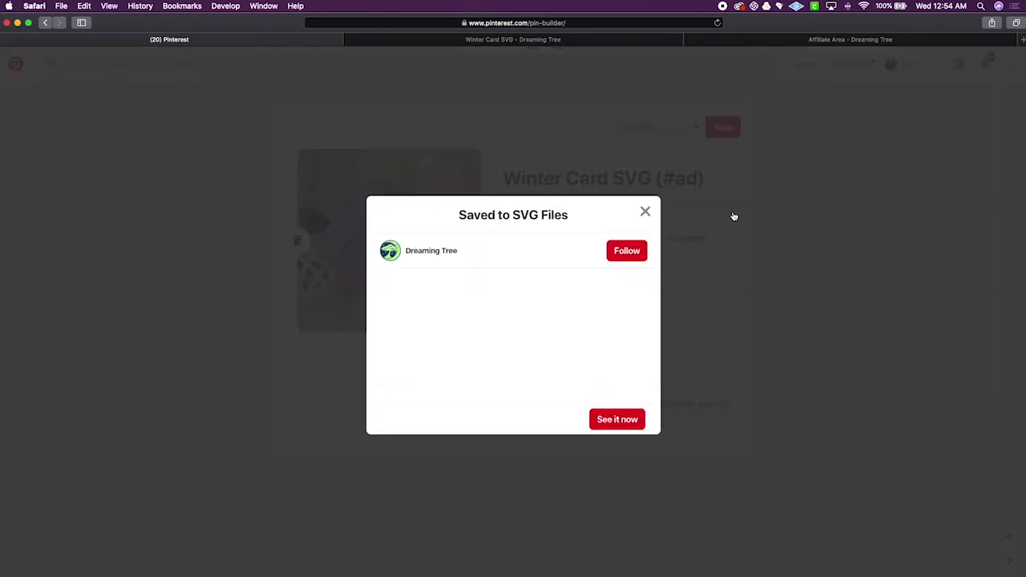
left_click(616, 425)
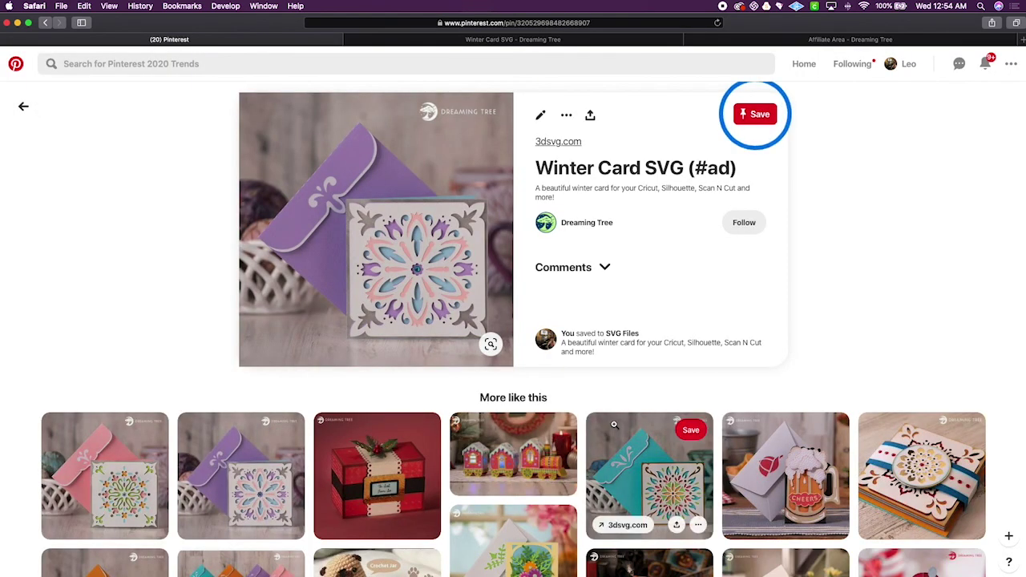
Follow the published Pin's link to the product page and check the affiliate parameter in the full page URL.
left_click(575, 170)
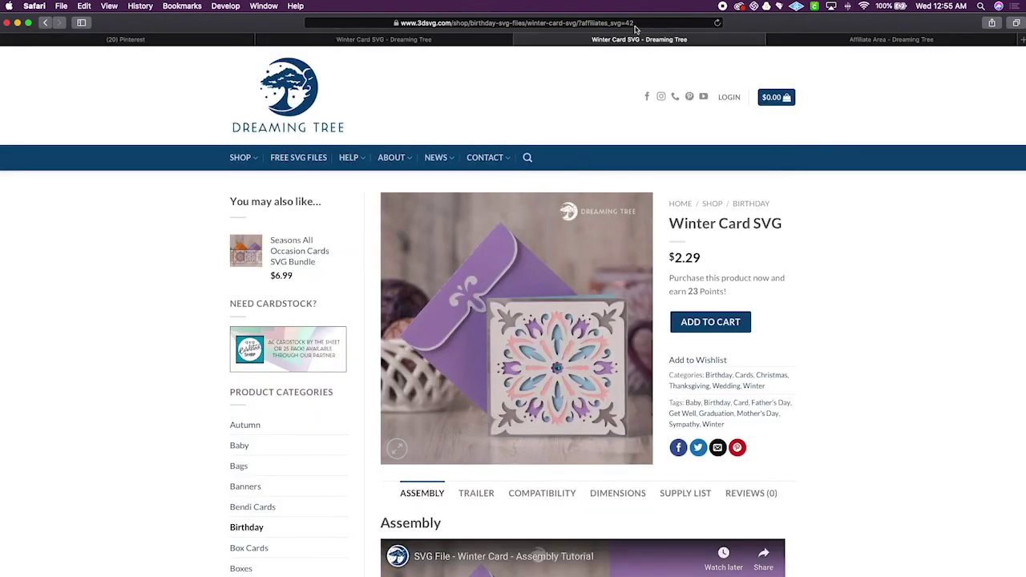
left_click(603, 23)
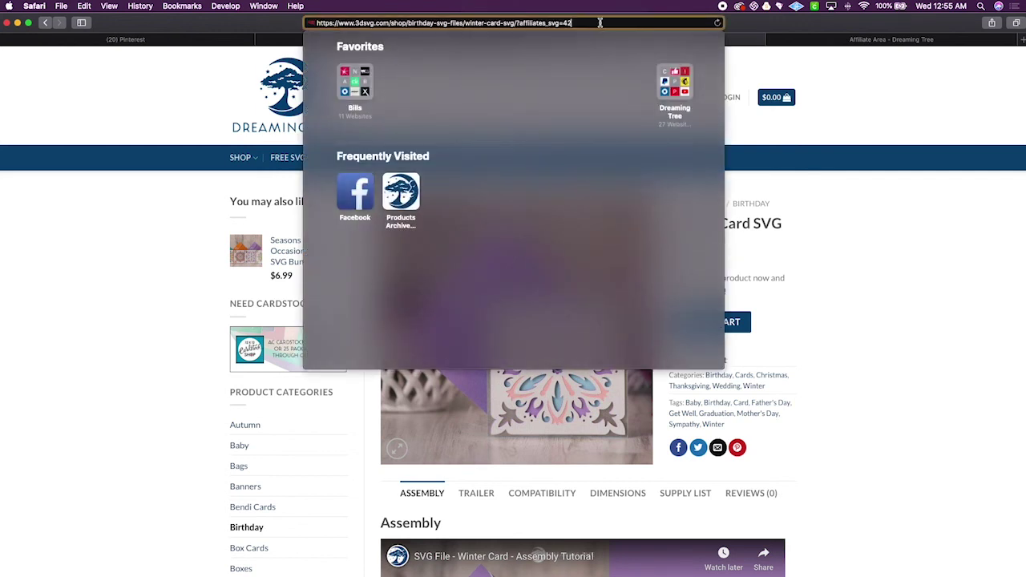
left_click_drag(600, 23, 517, 23)
left_click(574, 23)
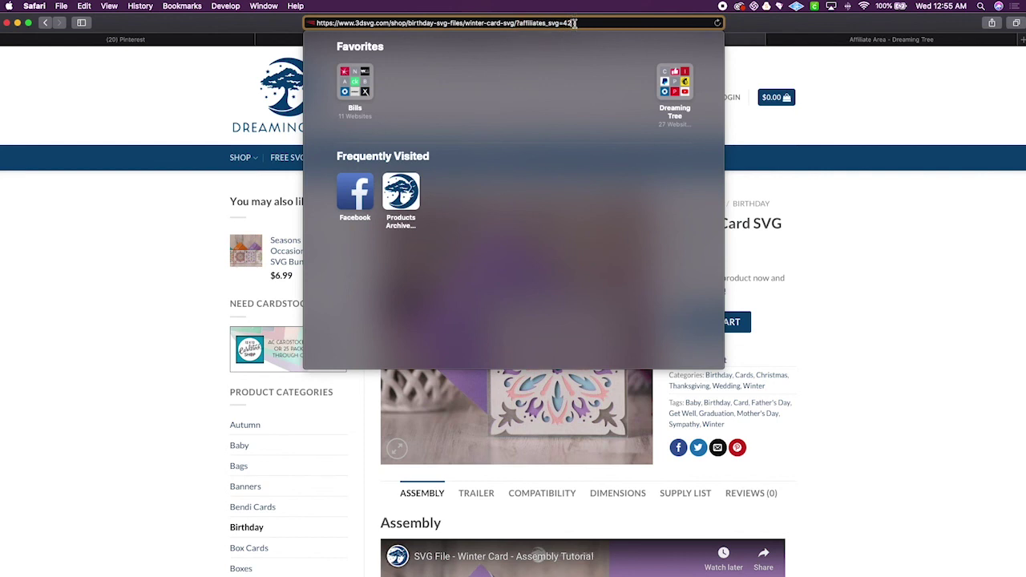